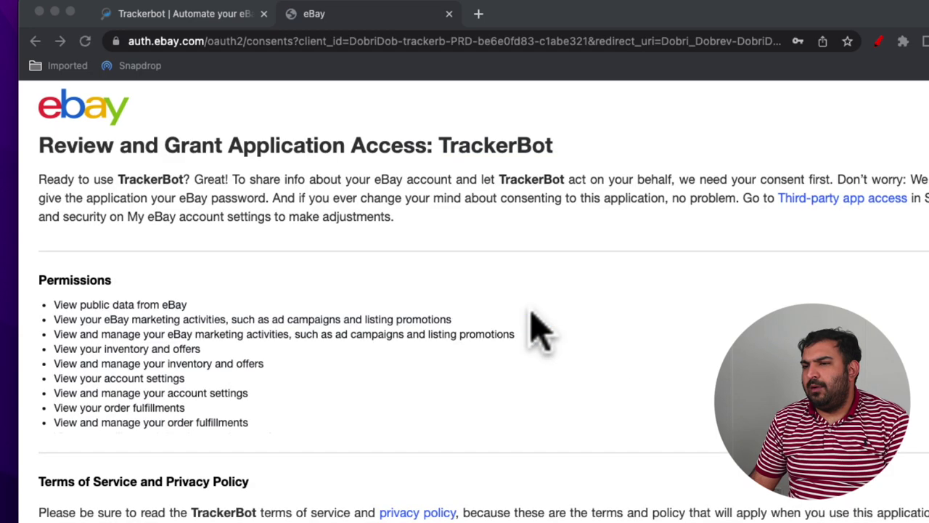
# Review the permissions TrackerBot requests for the eBay account and grant the application access.
pyautogui.scroll(-2, 538, 330)
pyautogui.scroll(-3, 280, 446)
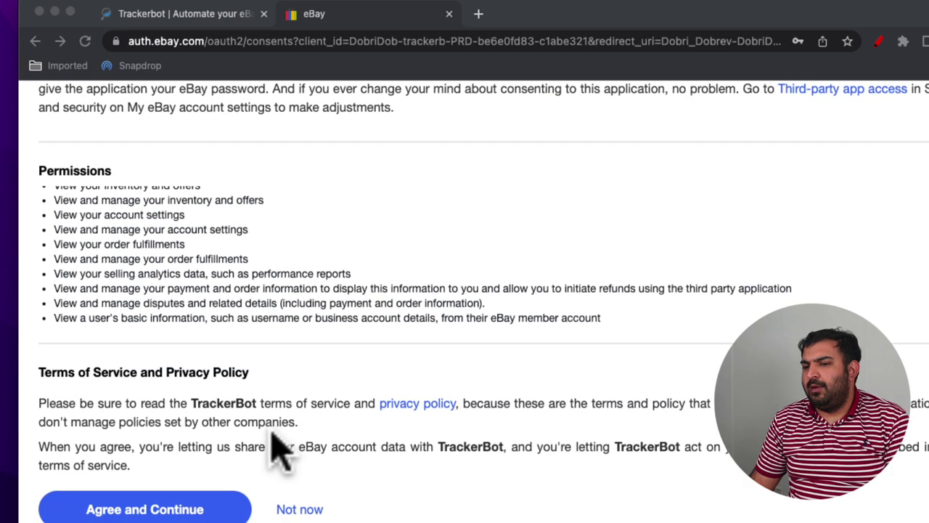
pyautogui.scroll(3, 280, 446)
pyautogui.scroll(-3, 287, 436)
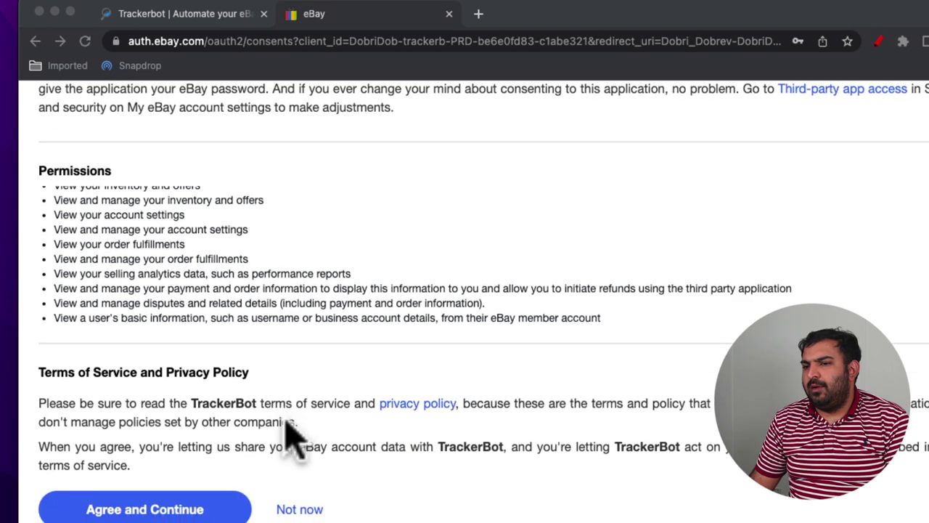
pyautogui.click(202, 512)
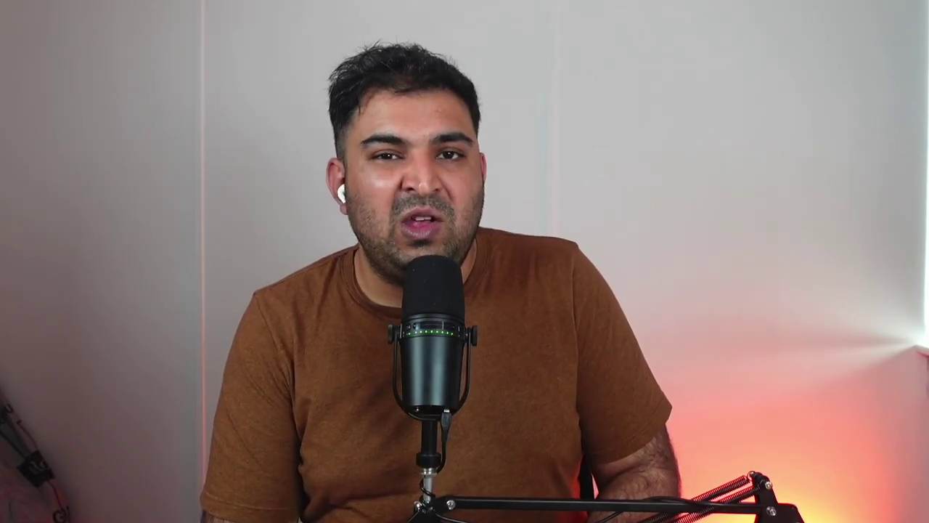
# Choose a Google account to sign in to Tracker Bot and add the Trackerbot V2 extension to Chrome.
pyautogui.click(577, 363)
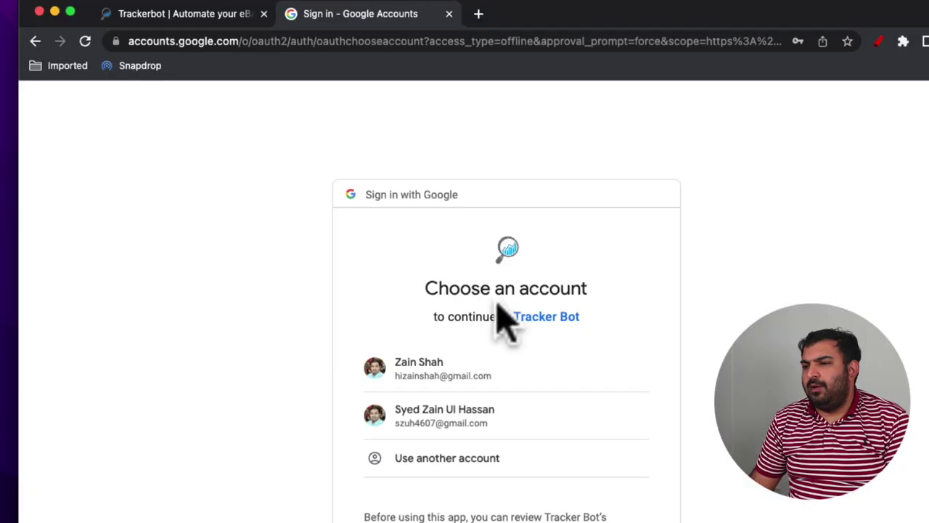
pyautogui.click(421, 365)
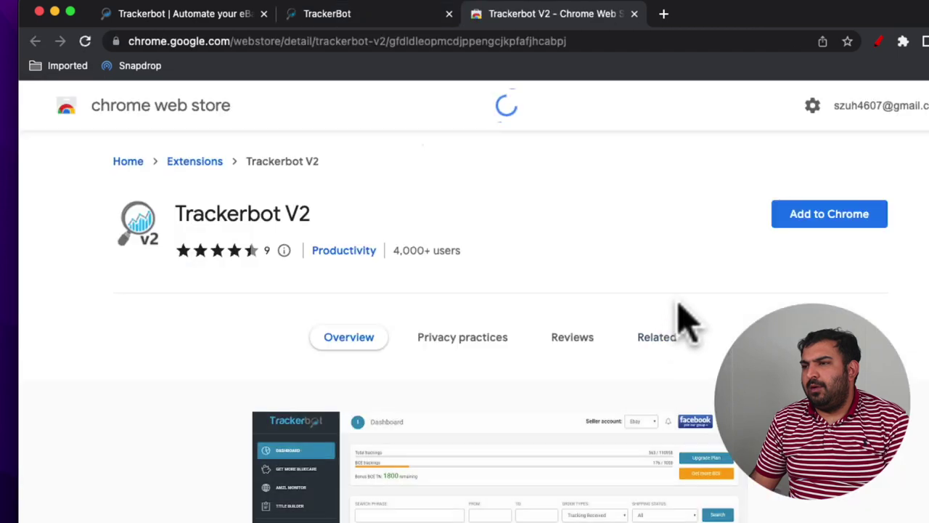
pyautogui.click(823, 218)
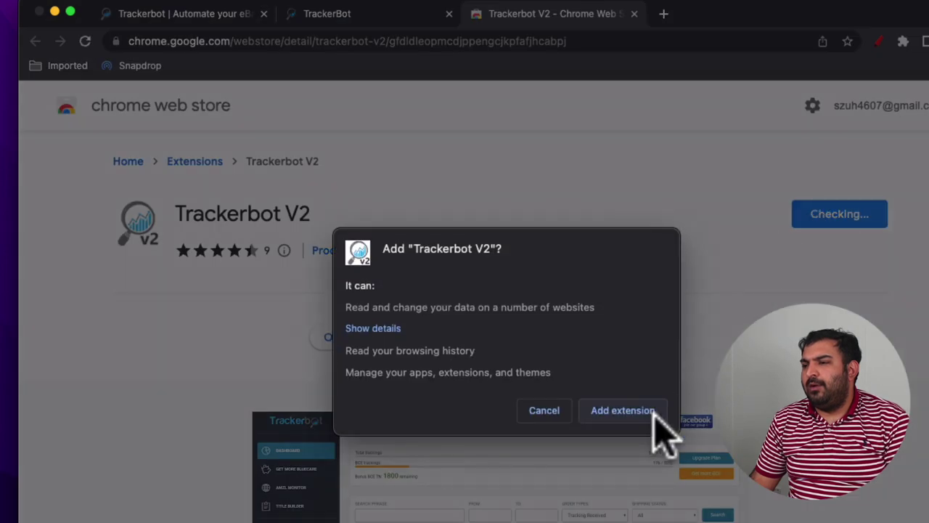
pyautogui.click(642, 417)
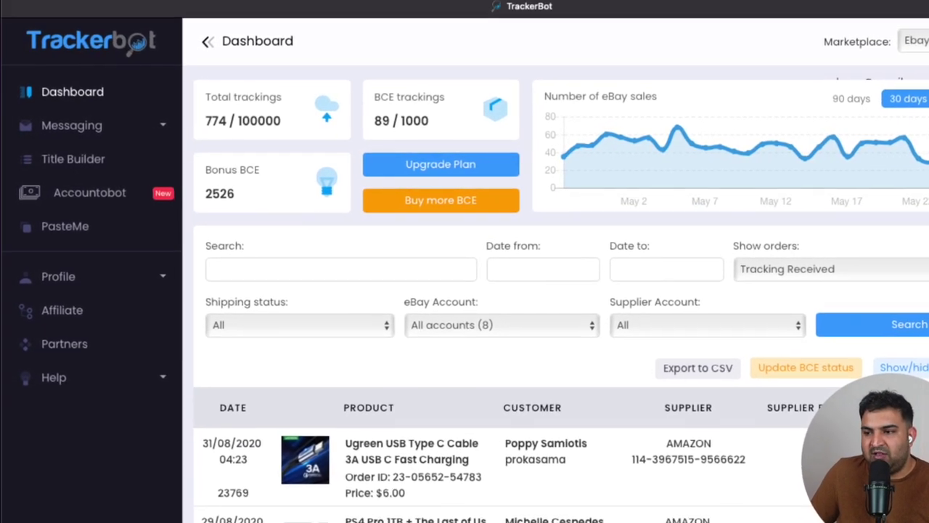
# Open the profile's eBay Settings and check the list of available eBay stores, keeping premium*ebay*products.
pyautogui.click(120, 281)
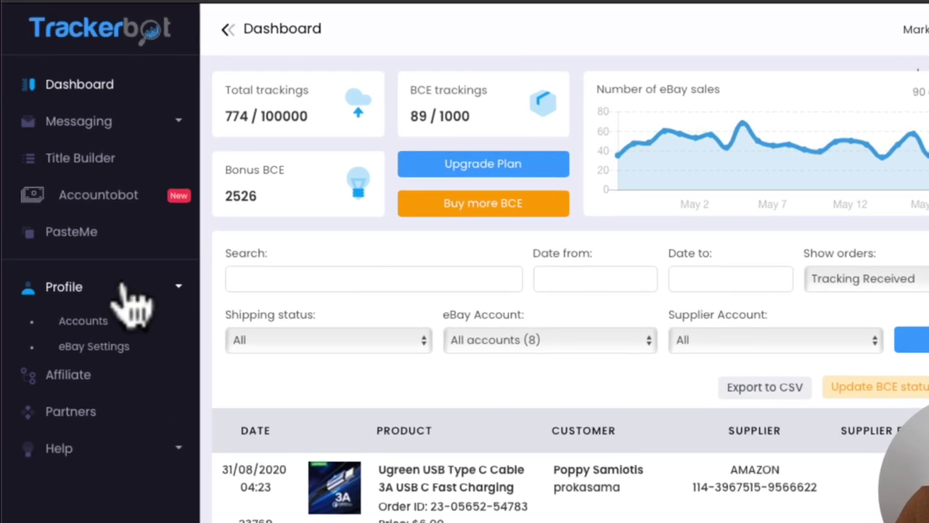
pyautogui.click(109, 355)
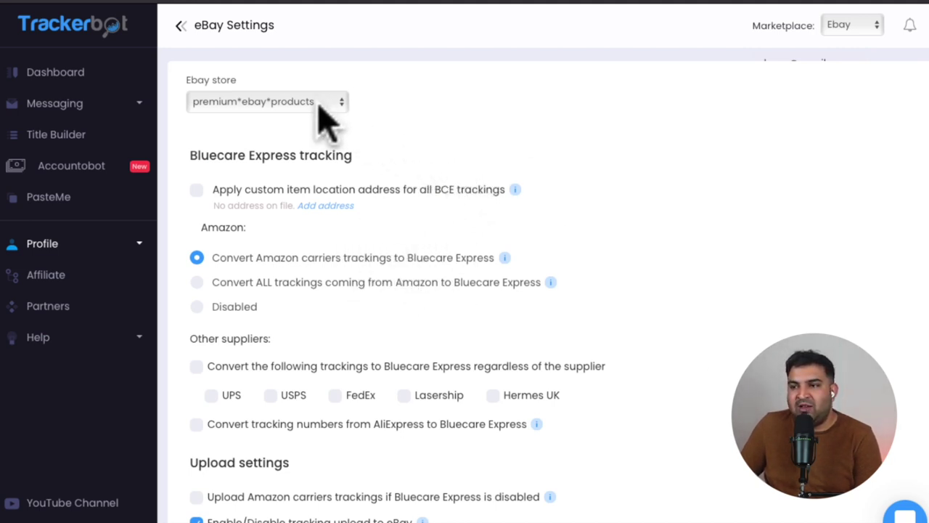
pyautogui.click(256, 104)
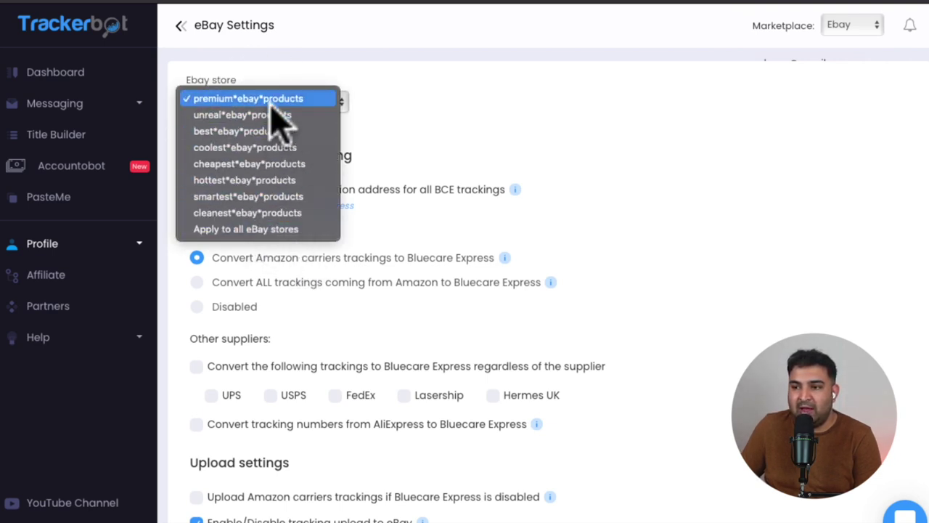
pyautogui.click(440, 148)
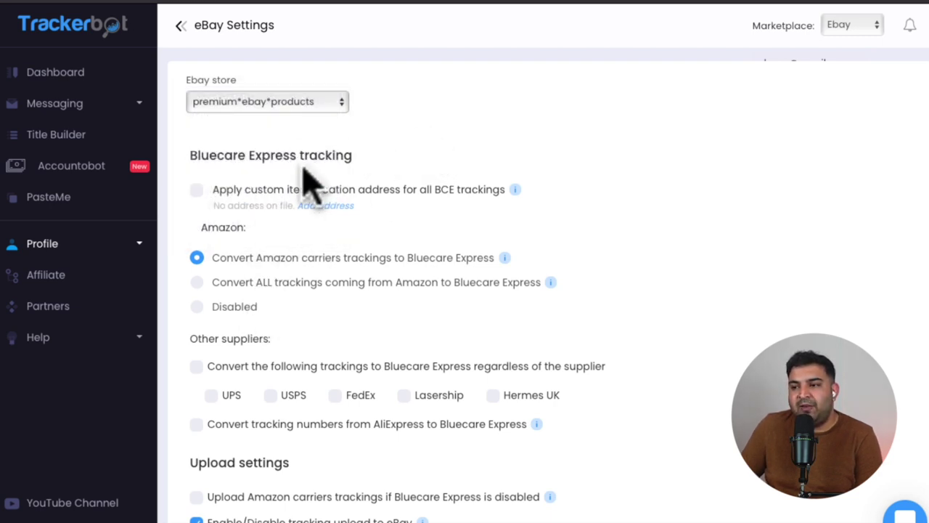
# Open the custom item location address form, choose United Kingdom as the country, and close the form without saving.
pyautogui.scroll(-1, 305, 181)
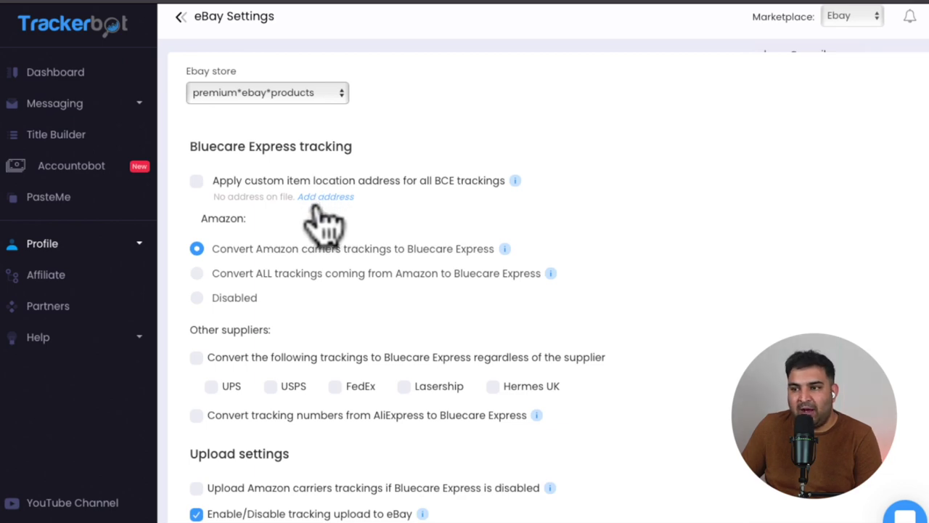
pyautogui.click(317, 198)
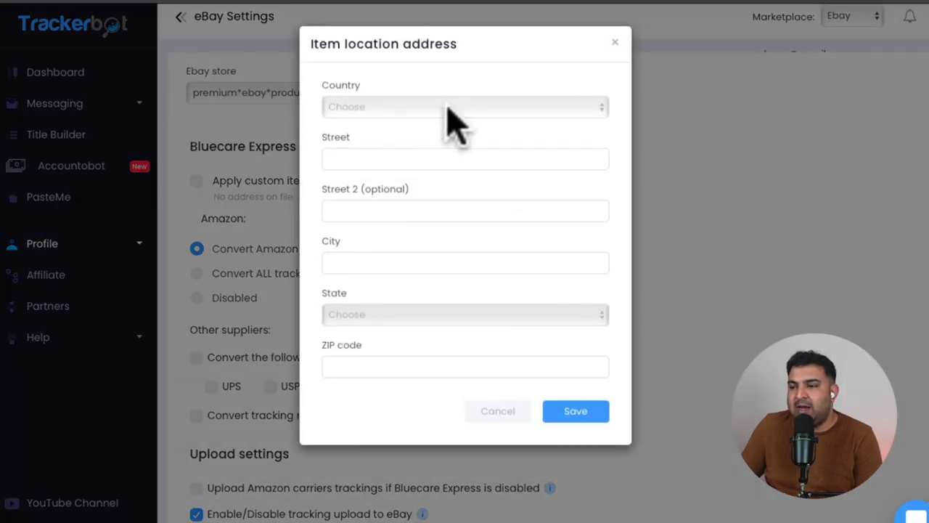
pyautogui.click(390, 107)
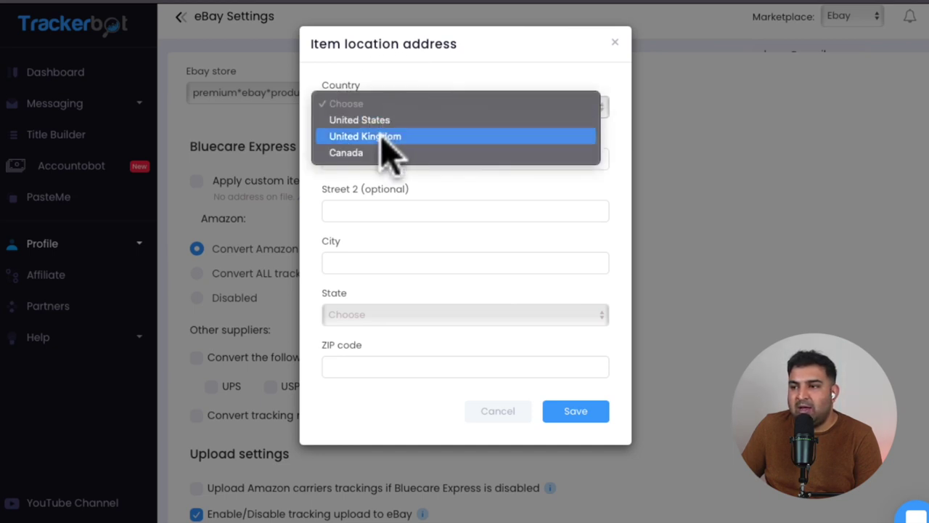
pyautogui.click(434, 137)
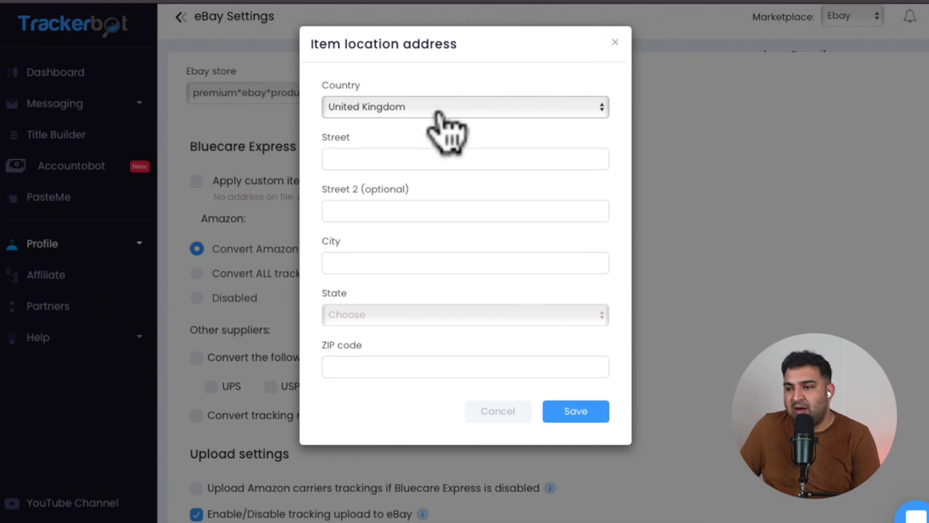
pyautogui.click(615, 42)
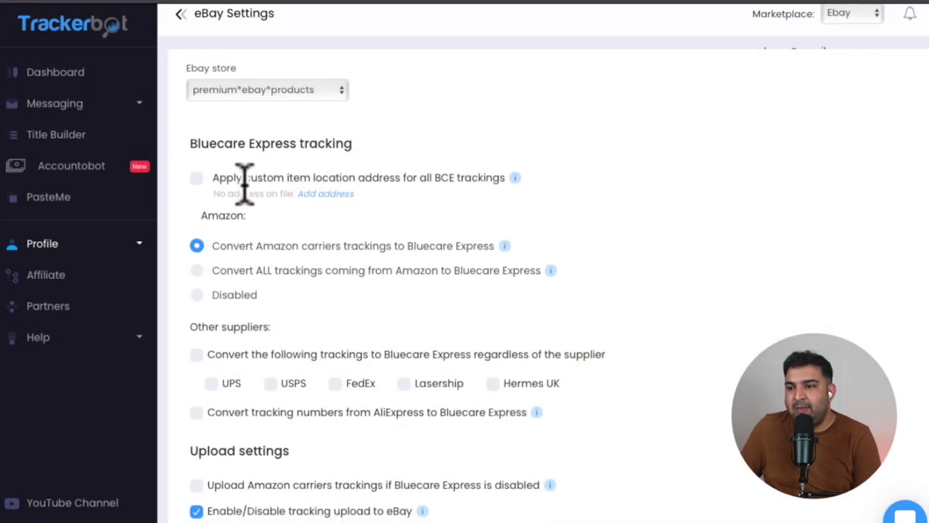
# Try the Amazon option that converts all trackings coming from Amazon to Bluecare Express.
pyautogui.scroll(-1, 245, 182)
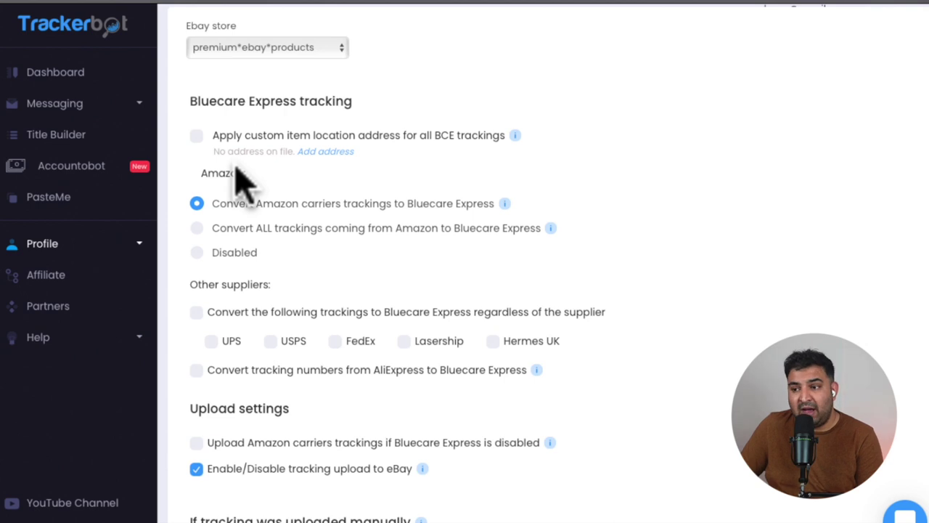
pyautogui.scroll(-1, 245, 182)
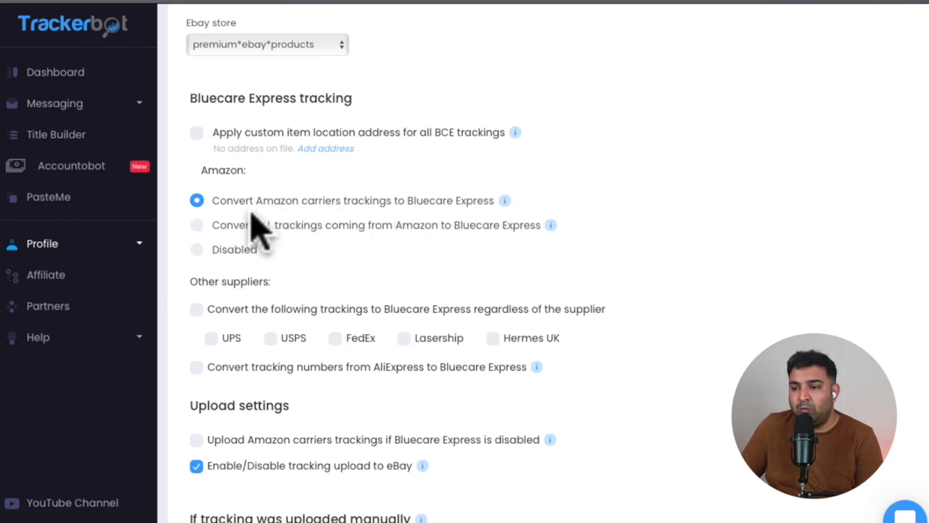
pyautogui.click(197, 226)
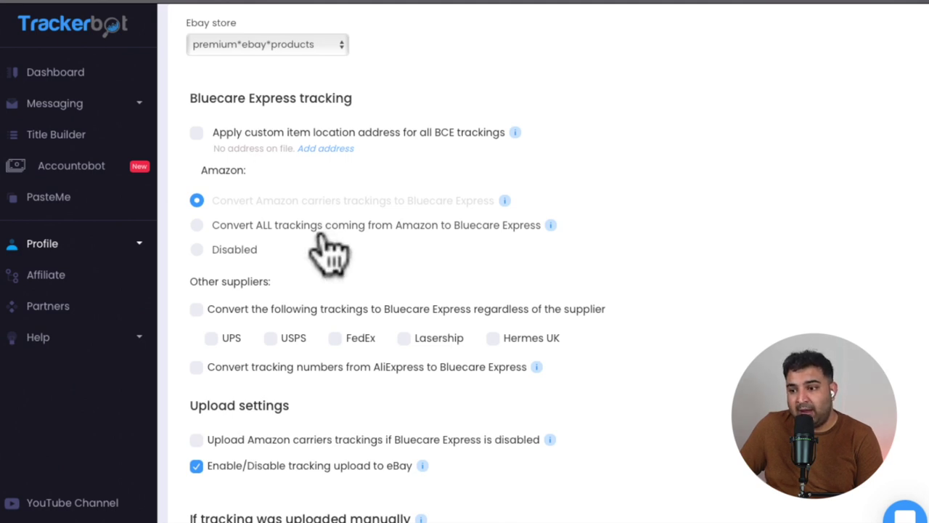
# Enable converting UPS, USPS, FedEx, Lasership and Hermes UK trackings to Bluecare Express regardless of the supplier.
pyautogui.scroll(-1, 312, 261)
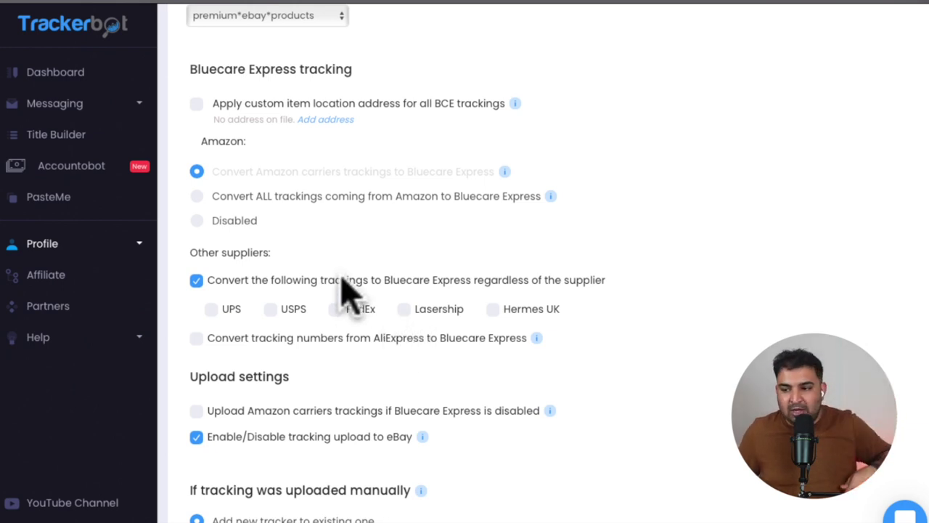
pyautogui.scroll(-1, 338, 283)
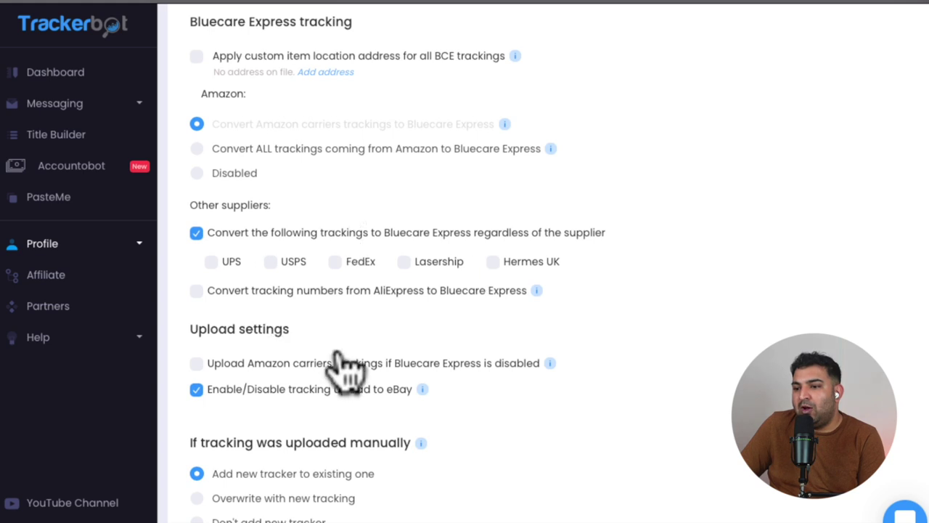
pyautogui.click(211, 263)
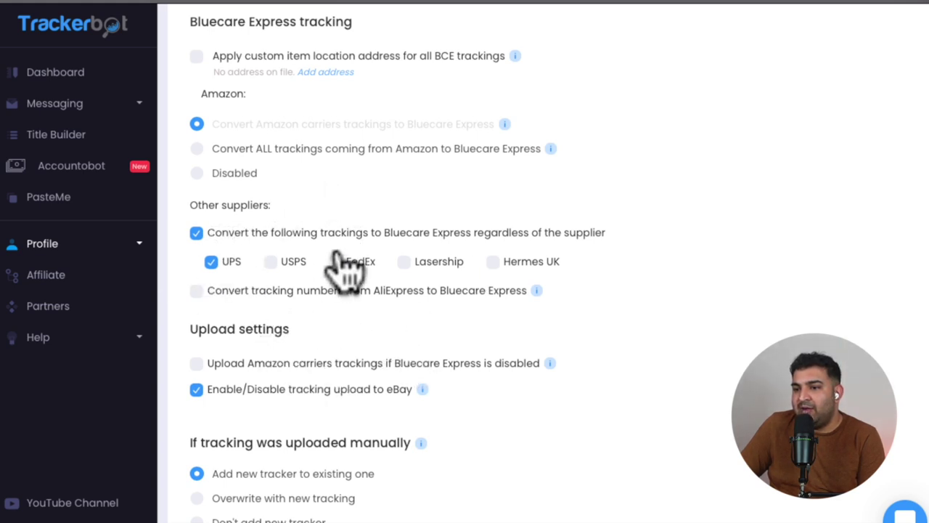
pyautogui.click(272, 263)
pyautogui.click(337, 263)
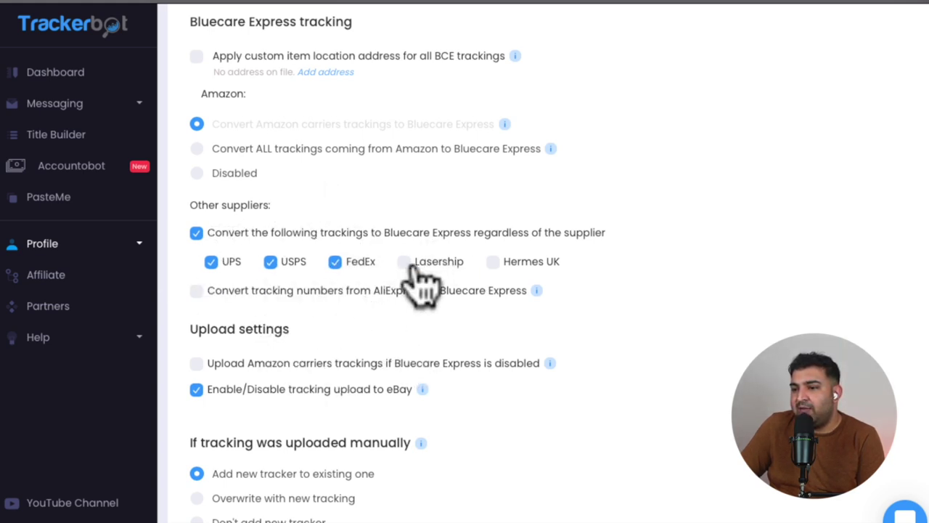
pyautogui.click(405, 263)
pyautogui.click(493, 263)
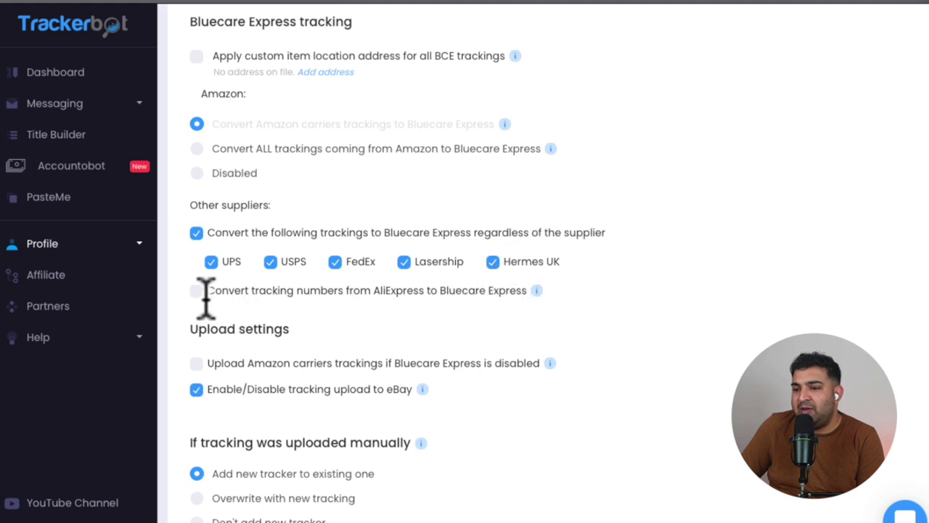
# Enable converting AliExpress tracking numbers to Bluecare Express and dismiss the extension notice.
pyautogui.scroll(-1, 240, 291)
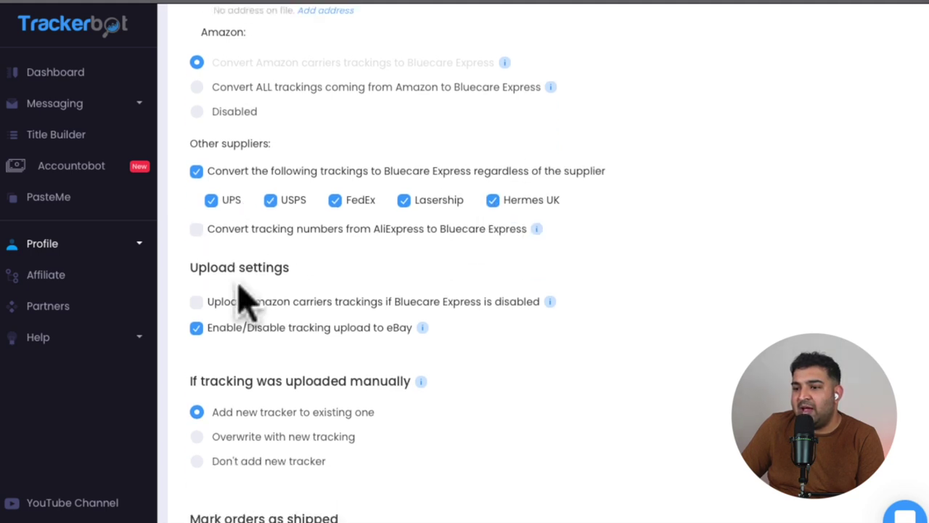
pyautogui.click(197, 230)
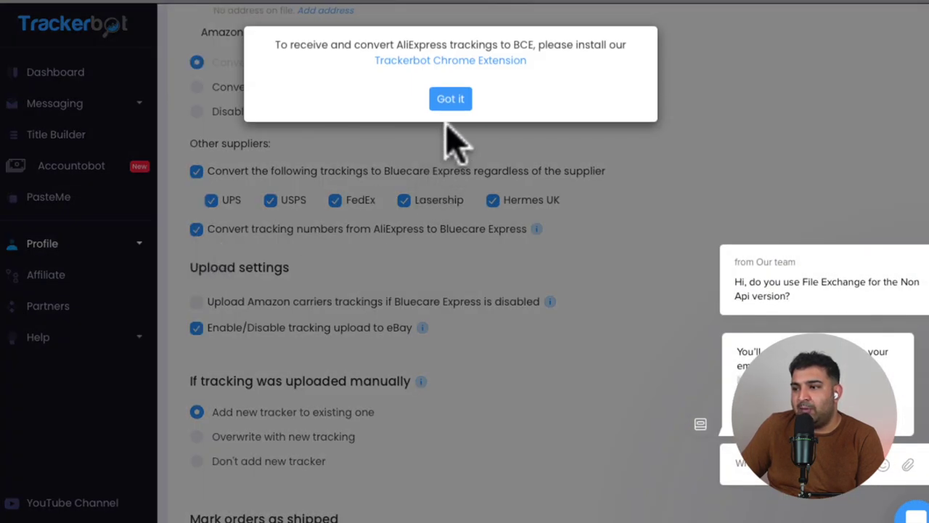
pyautogui.click(451, 99)
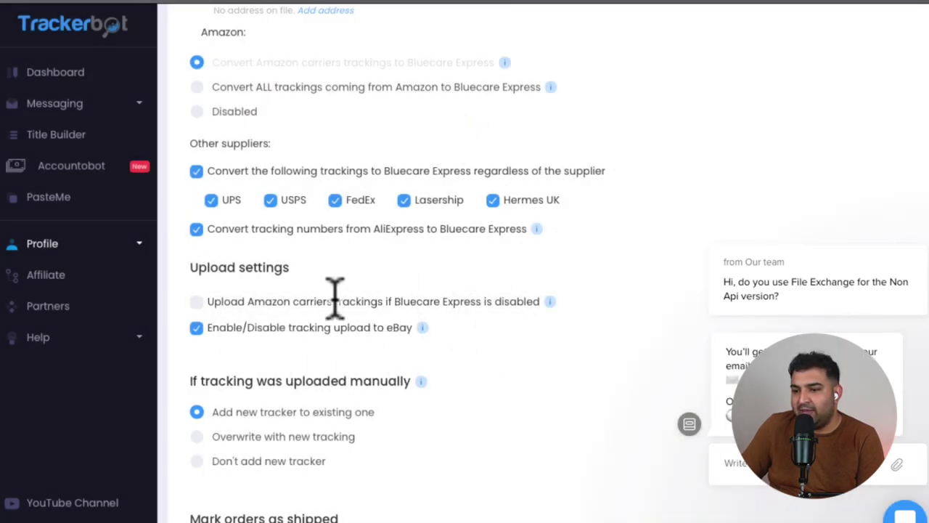
# Review the upload settings, the options for manually uploaded tracking, and the day choices for marking orders as shipped.
pyautogui.scroll(-1, 336, 298)
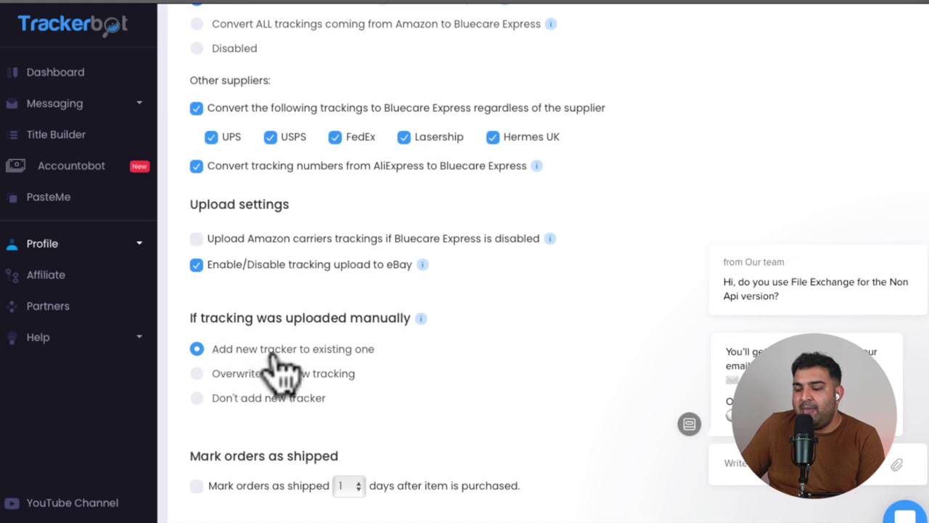
pyautogui.scroll(-1, 276, 374)
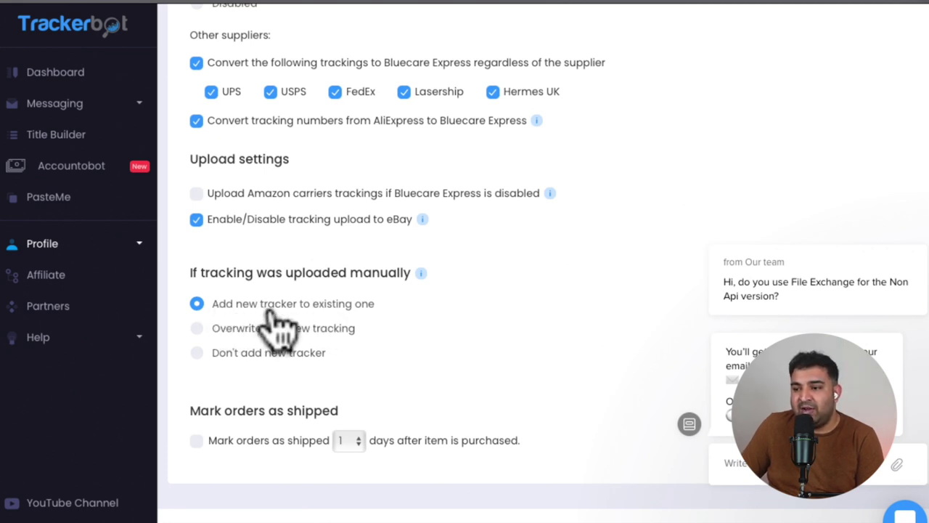
pyautogui.scroll(-1, 279, 324)
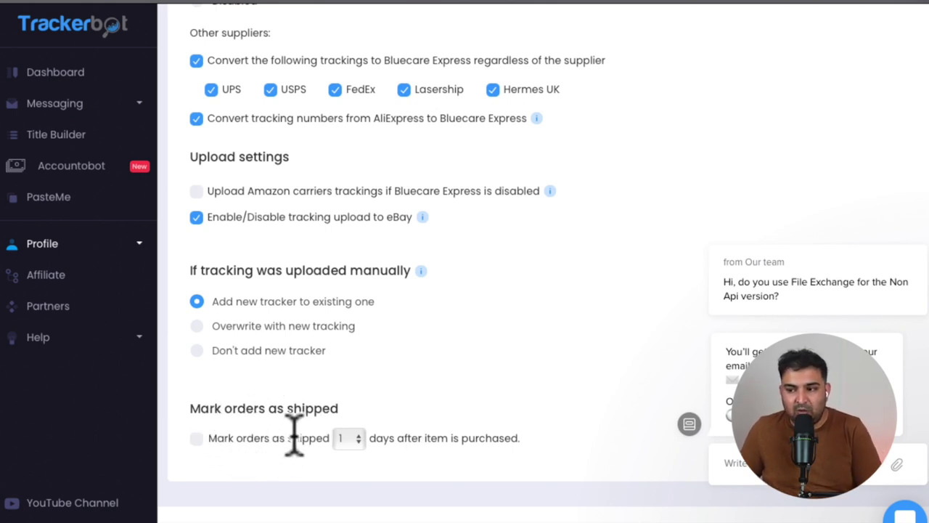
pyautogui.click(354, 440)
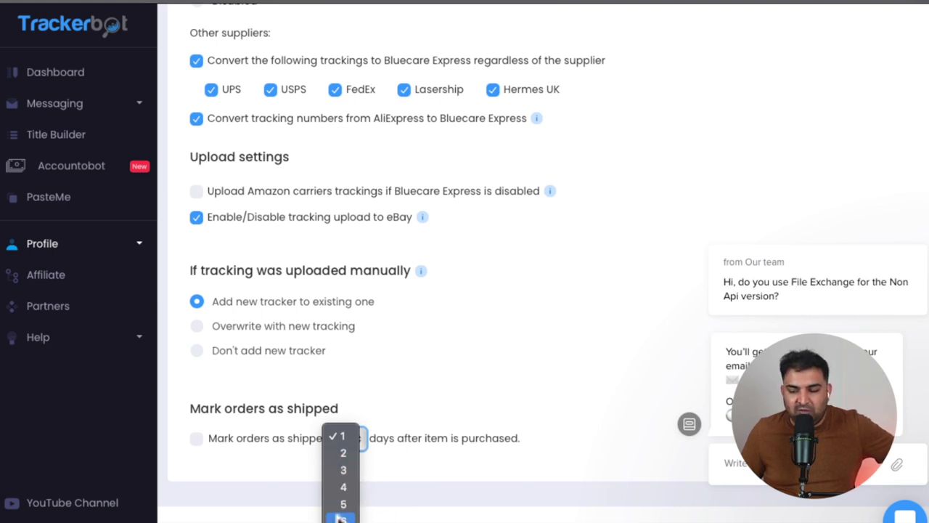
pyautogui.click(450, 380)
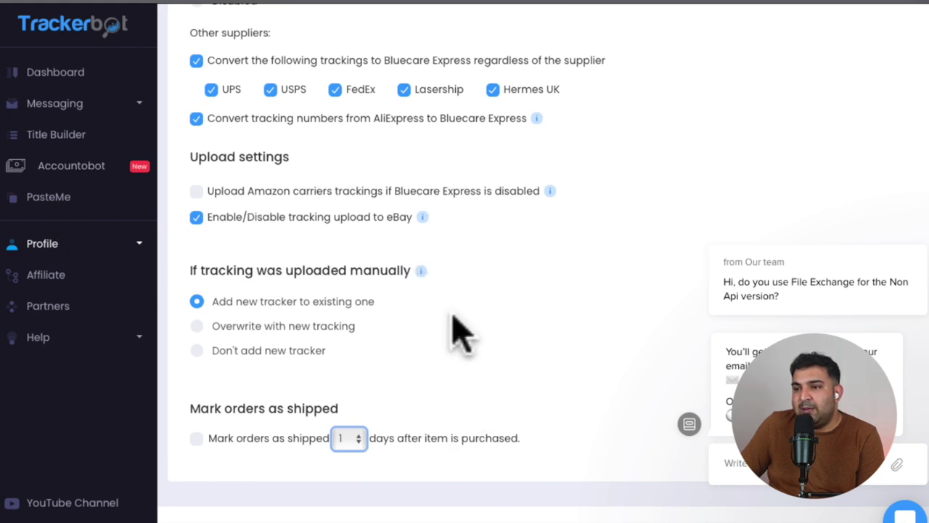
# Return to the dashboard and bring the order filters and tracked orders table into view.
pyautogui.scroll(2, 359, 287)
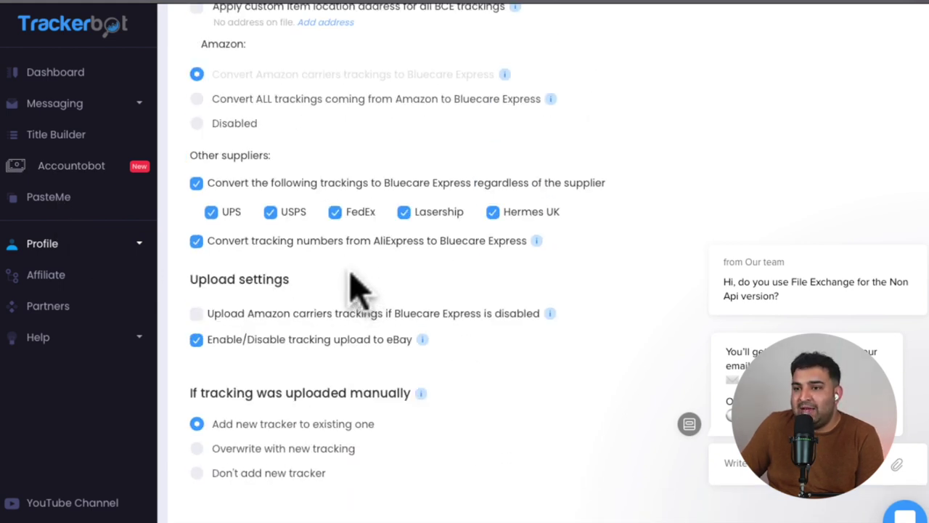
pyautogui.click(76, 74)
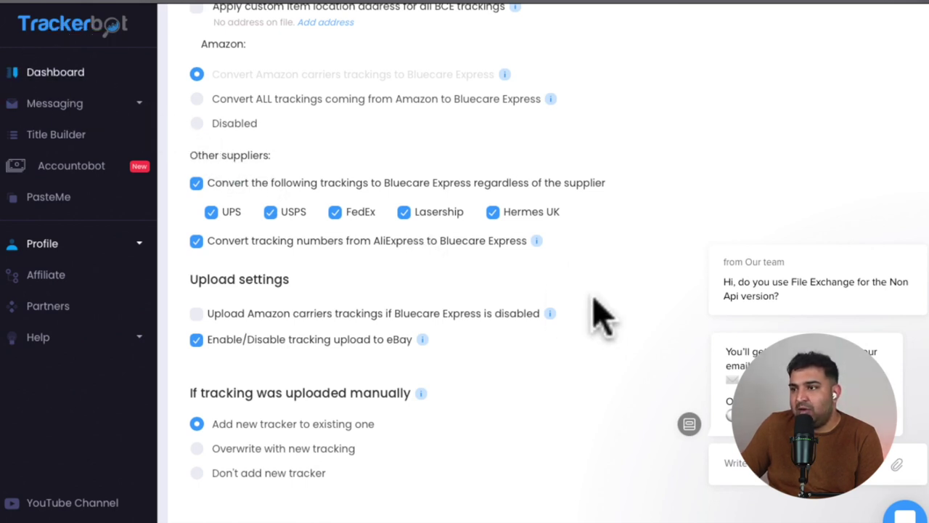
pyautogui.scroll(-1, 594, 311)
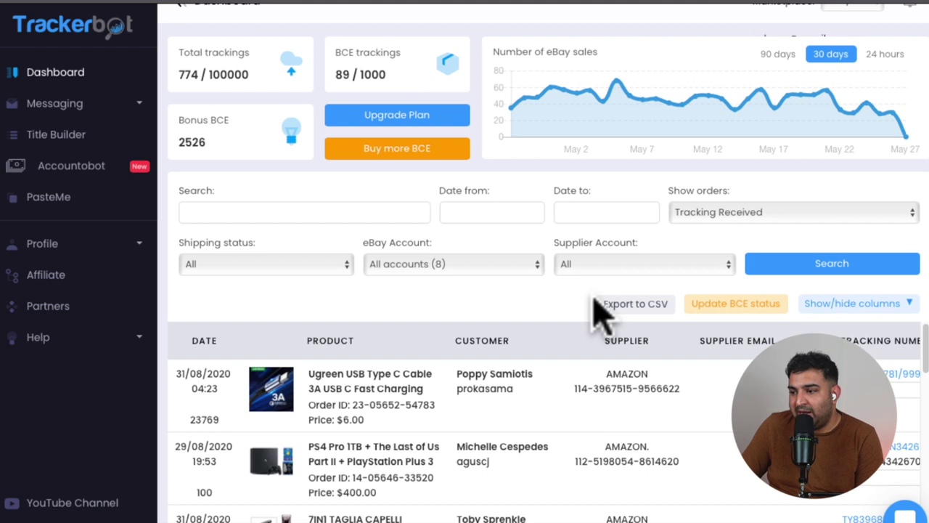
# Browse the tracked orders on the dashboard and bring the tracking number, carrier and uploaded columns into view.
pyautogui.scroll(-2, 594, 311)
pyautogui.scroll(1, 594, 310)
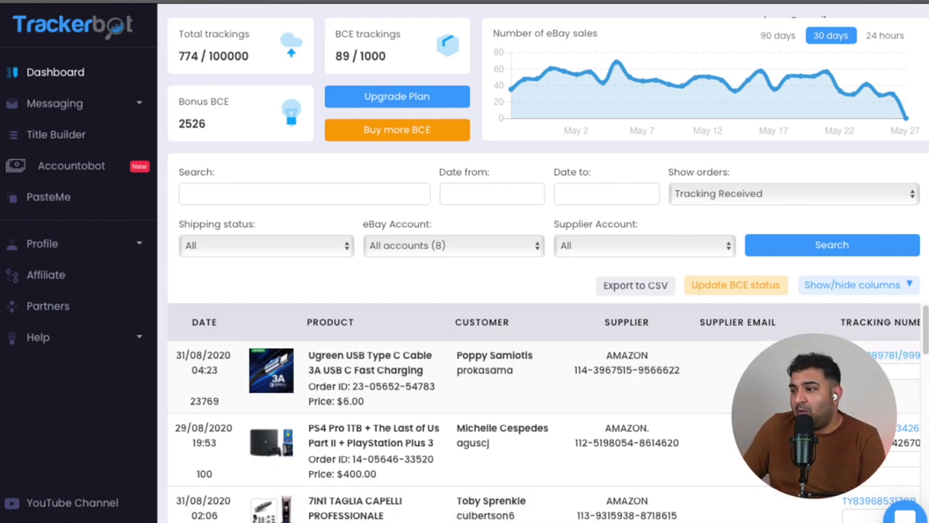
pyautogui.scroll(-2, 907, 407)
pyautogui.moveTo(925, 356); pyautogui.dragTo(925, 480)
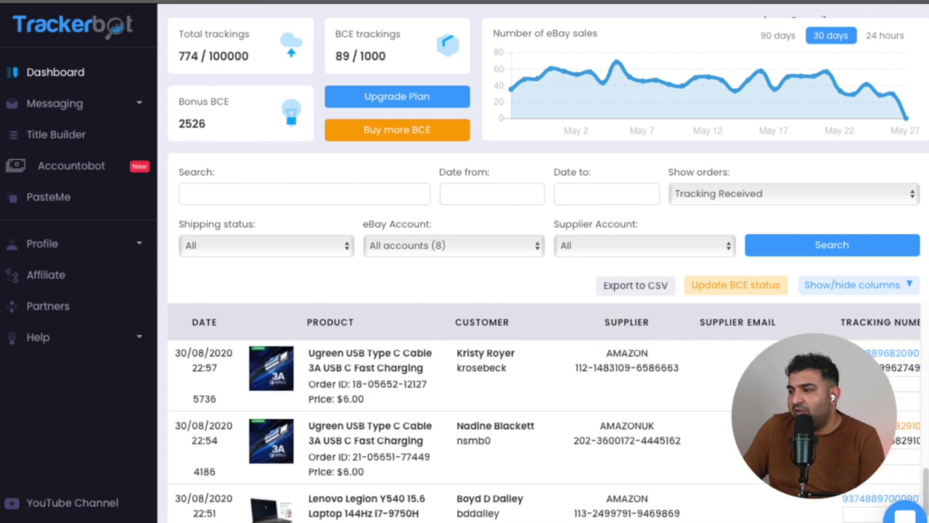
pyautogui.scroll(-3, 918, 367)
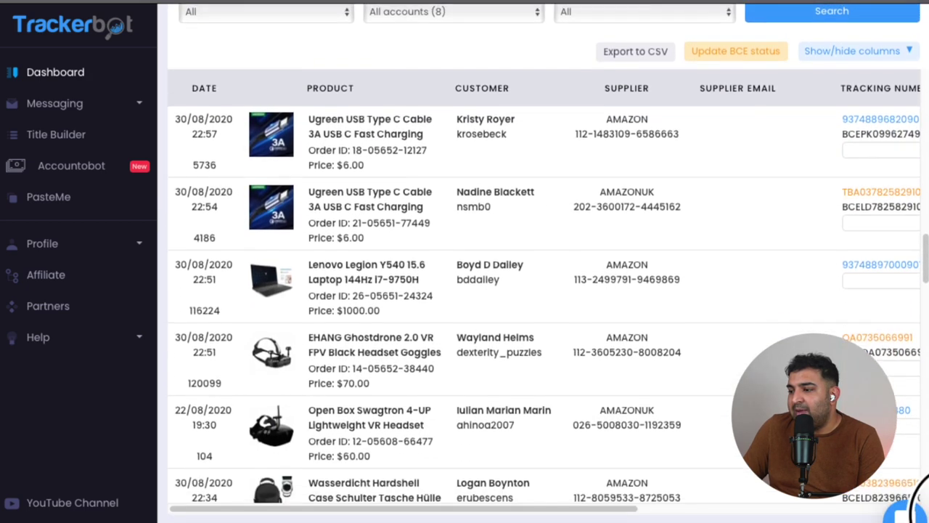
pyautogui.moveTo(597, 514); pyautogui.dragTo(794, 510)
pyautogui.scroll(12, 719, 327)
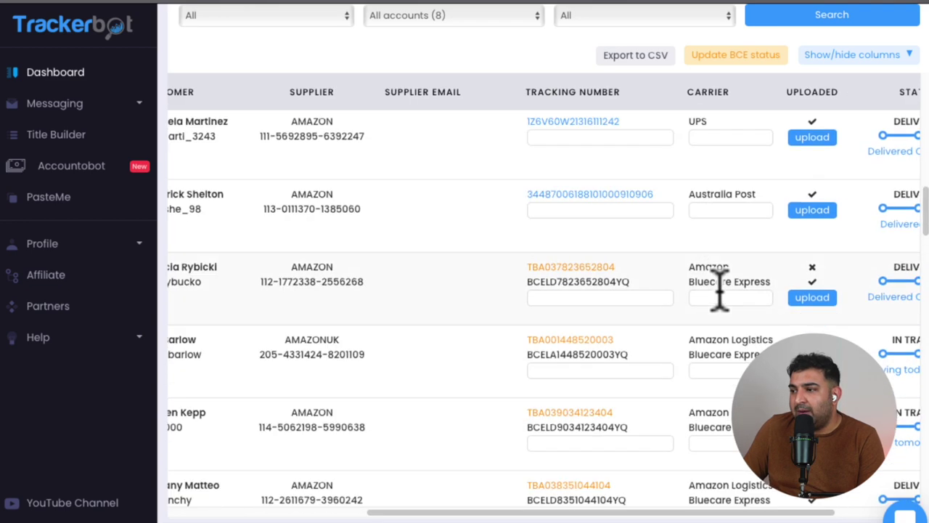
pyautogui.scroll(10, 729, 232)
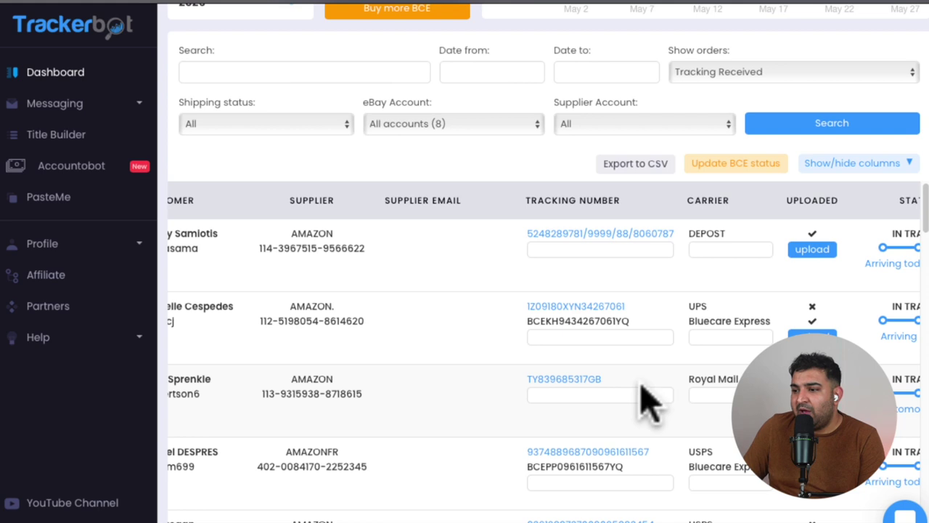
# Compare the original and Bluecare Express tracking numbers, carriers and upload marks across the listed orders.
pyautogui.scroll(-1, 711, 435)
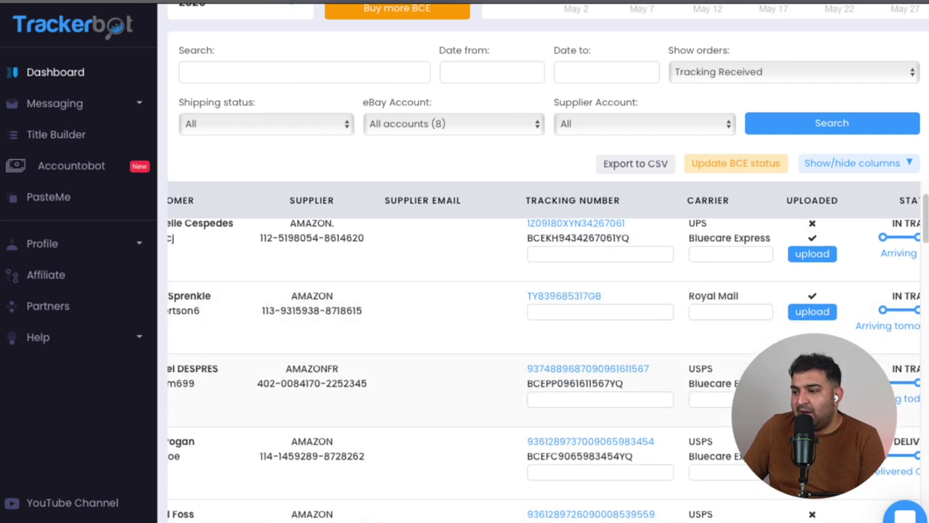
pyautogui.scroll(-1, 712, 436)
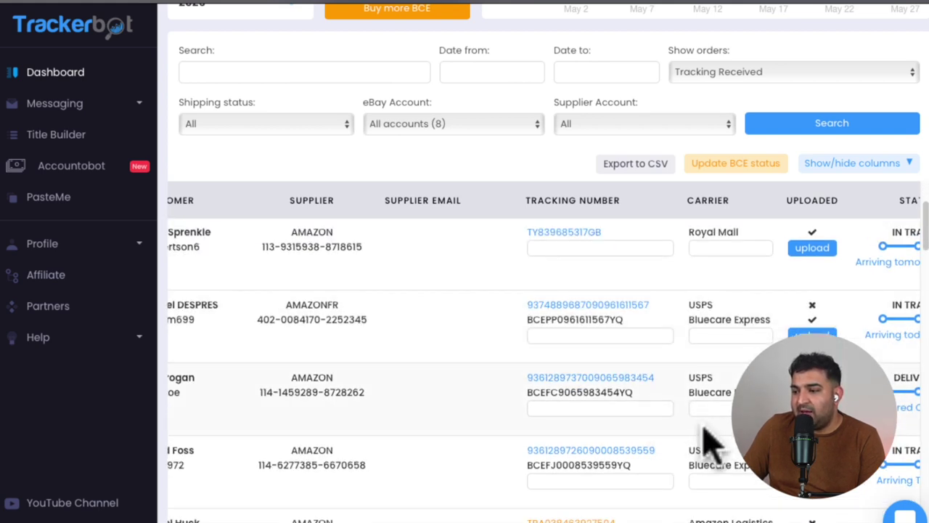
pyautogui.scroll(-2, 715, 439)
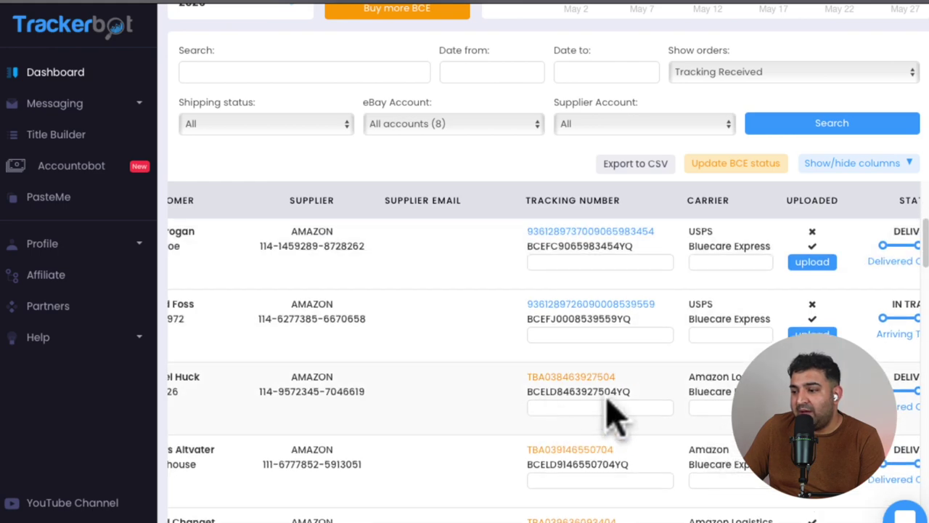
pyautogui.scroll(-1, 608, 401)
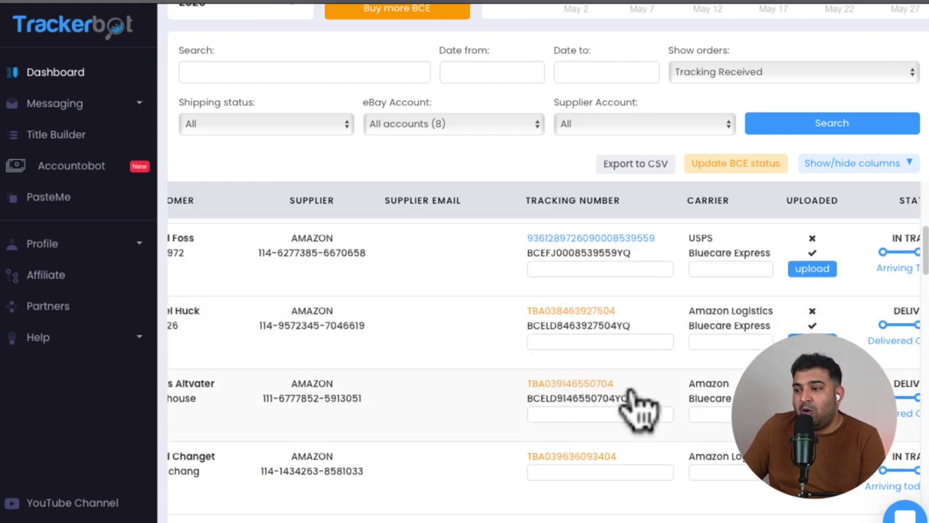
pyautogui.scroll(-2, 626, 406)
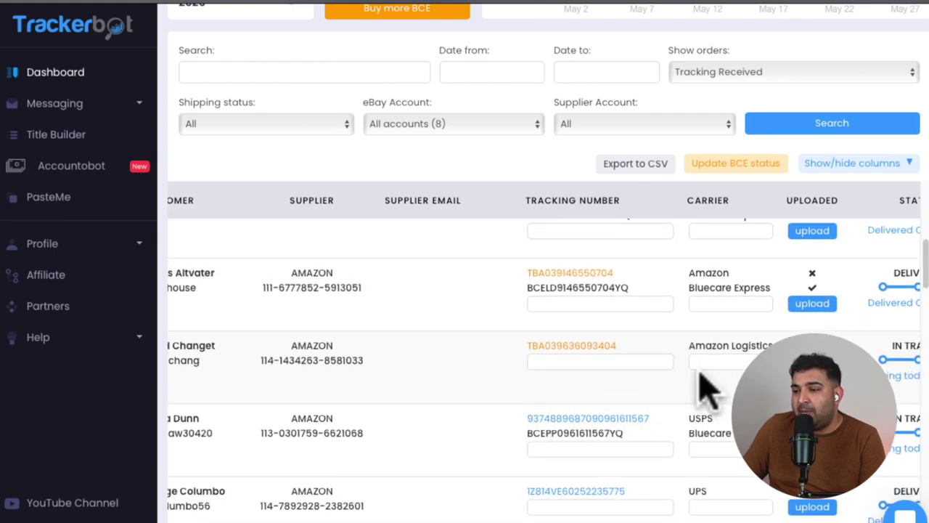
pyautogui.scroll(3, 708, 396)
pyautogui.scroll(-1, 925, 454)
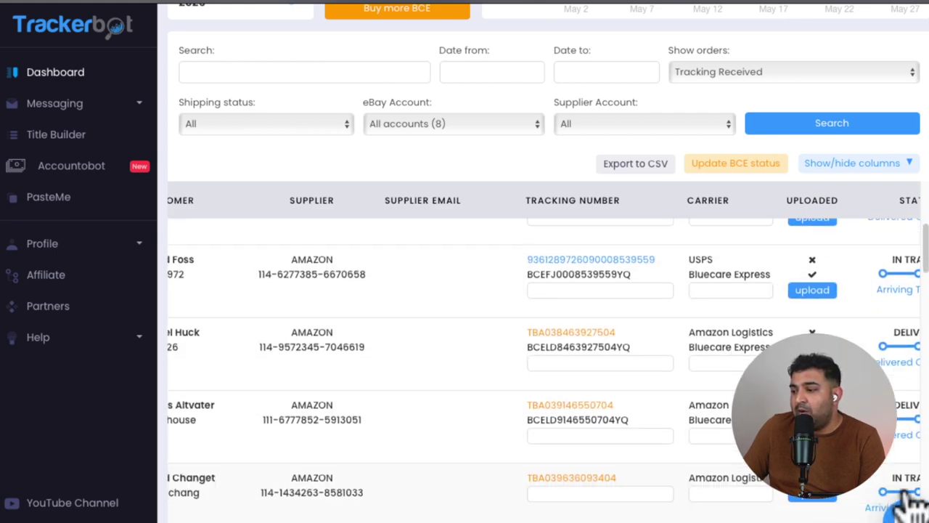
pyautogui.scroll(-5, 925, 261)
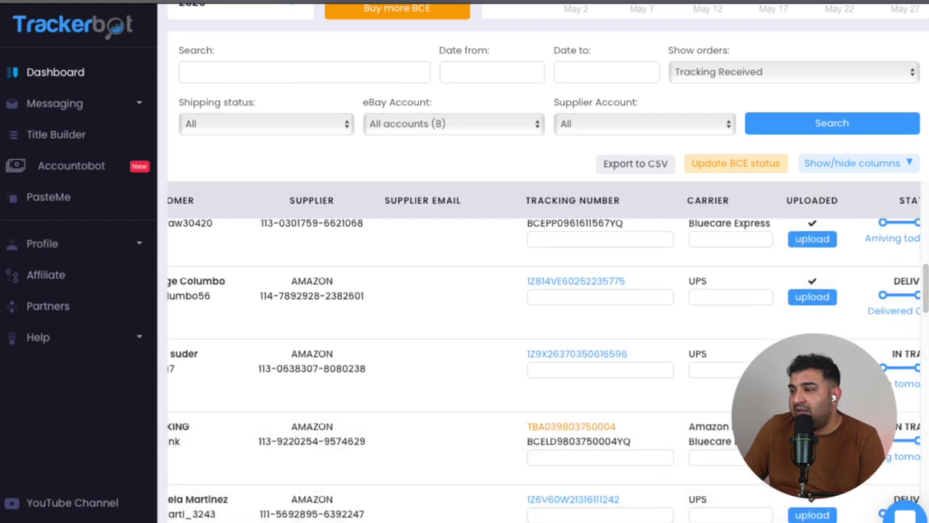
pyautogui.scroll(-2, 916, 297)
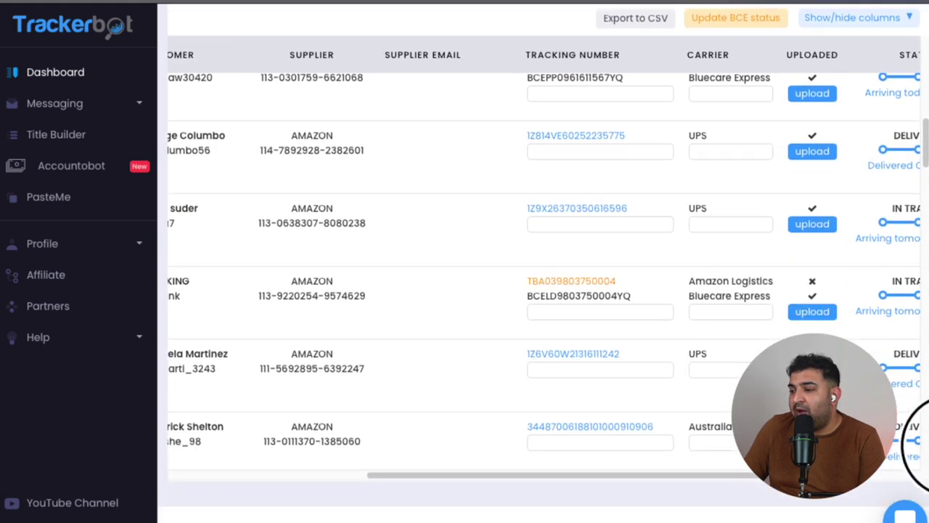
# Examine the delivery status and actions columns of the tracked orders, from the lower rows back up to the first order.
pyautogui.hscroll(5, 815, 503)
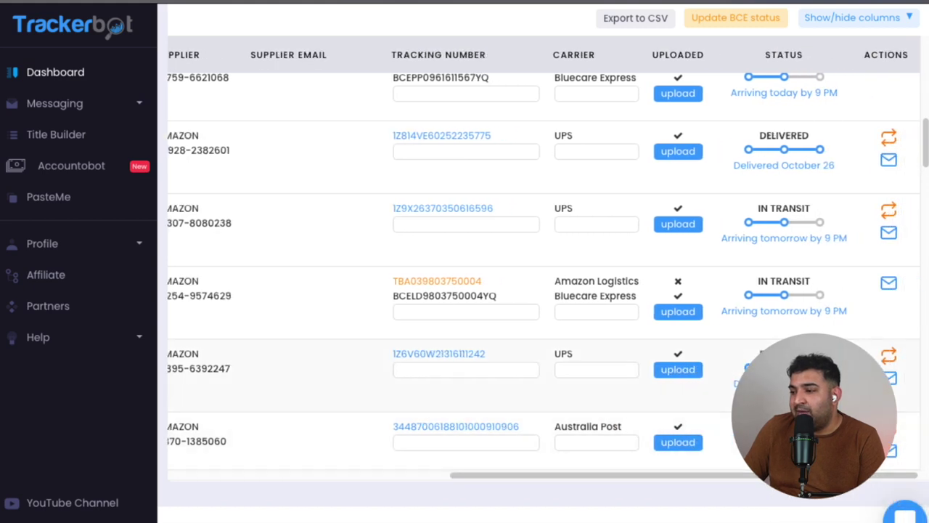
pyautogui.scroll(2, 799, 218)
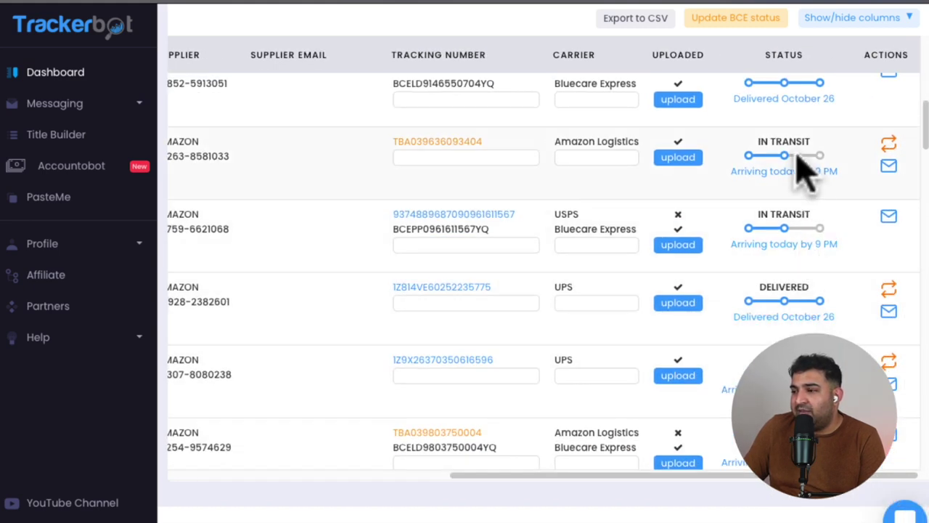
pyautogui.scroll(1, 806, 174)
pyautogui.scroll(4, 788, 203)
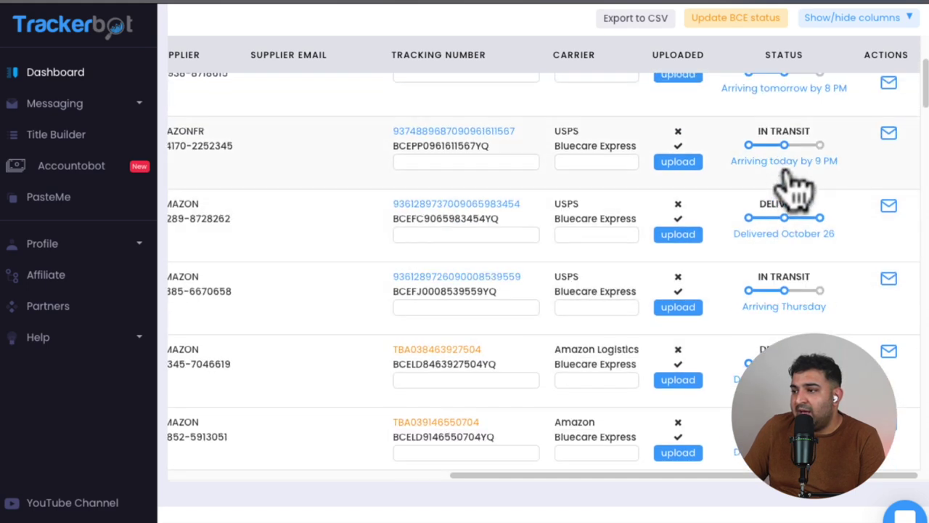
pyautogui.scroll(2, 799, 193)
pyautogui.scroll(2, 799, 138)
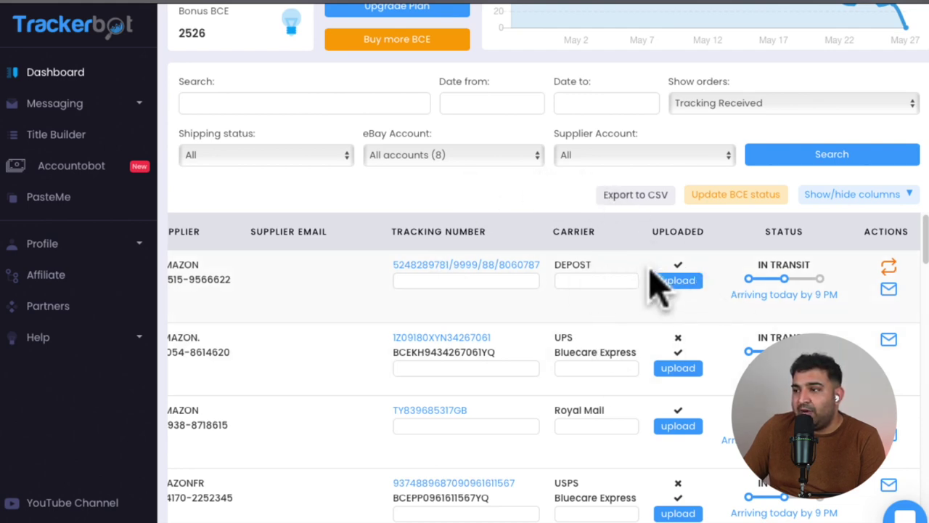
pyautogui.scroll(3, 649, 280)
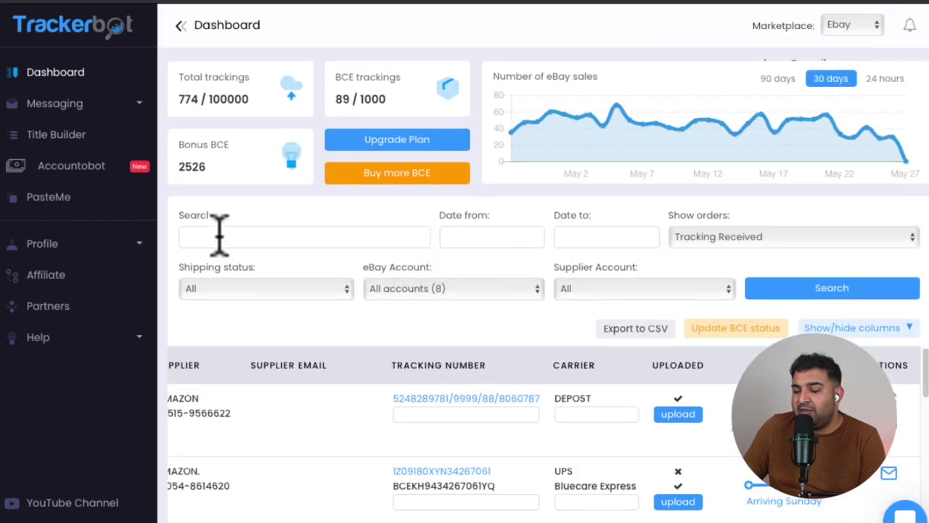
# Review the order filters for date range, supplier account, eBay account, shipping status and which orders to show, leaving them unchanged.
pyautogui.click(484, 238)
pyautogui.click(614, 236)
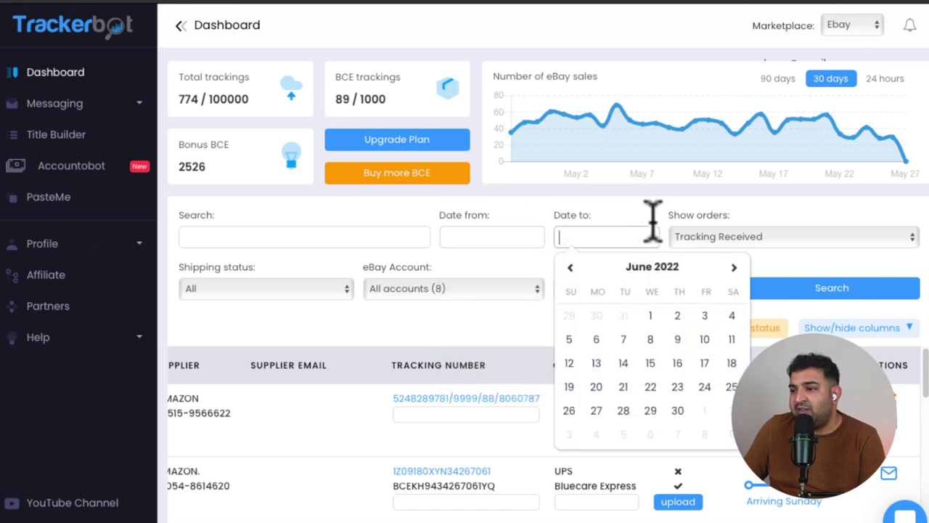
pyautogui.click(650, 220)
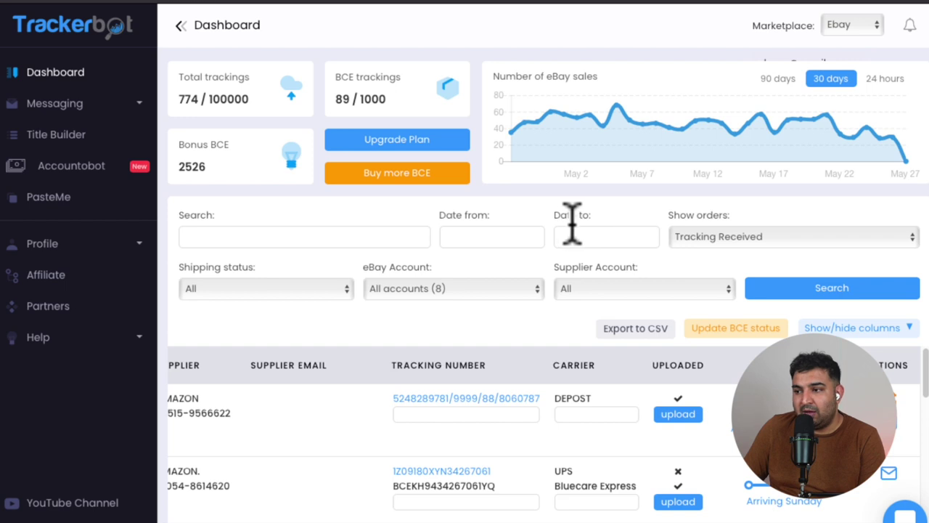
pyautogui.scroll(-1, 608, 228)
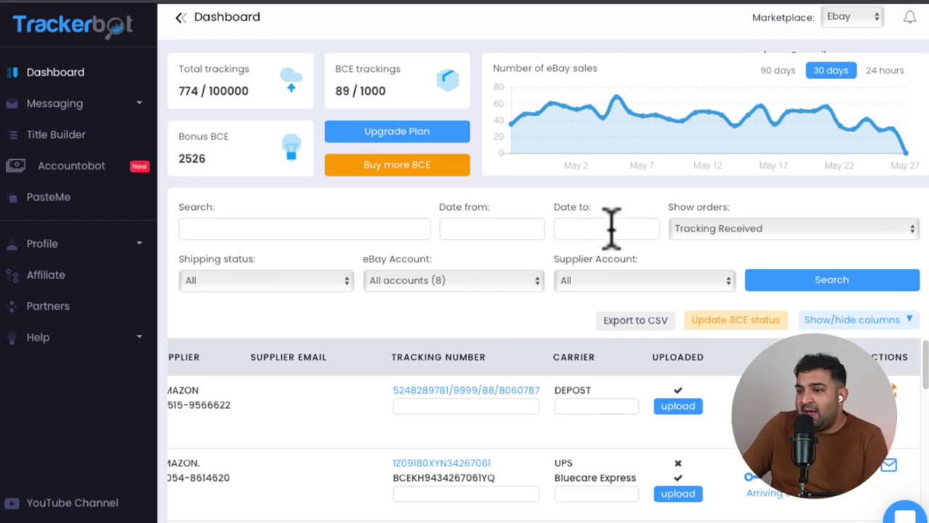
pyautogui.click(594, 282)
pyautogui.click(457, 262)
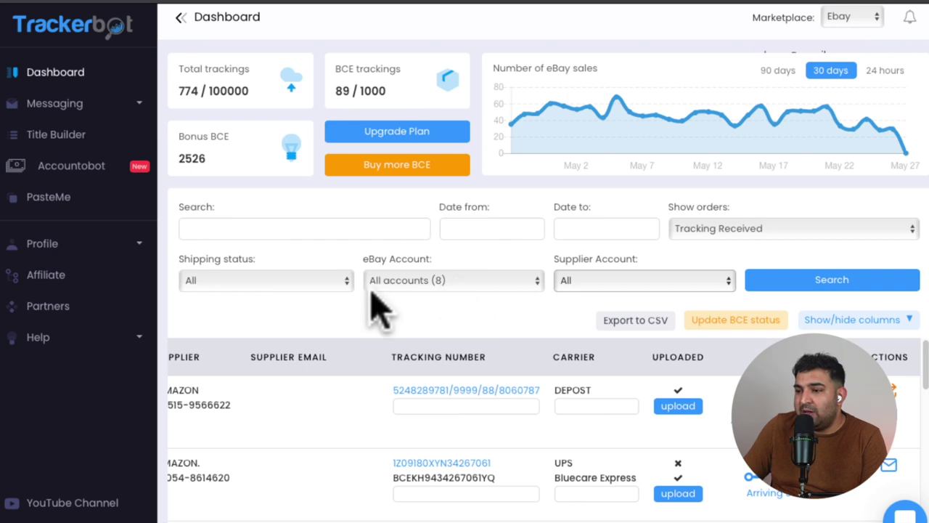
pyautogui.click(314, 286)
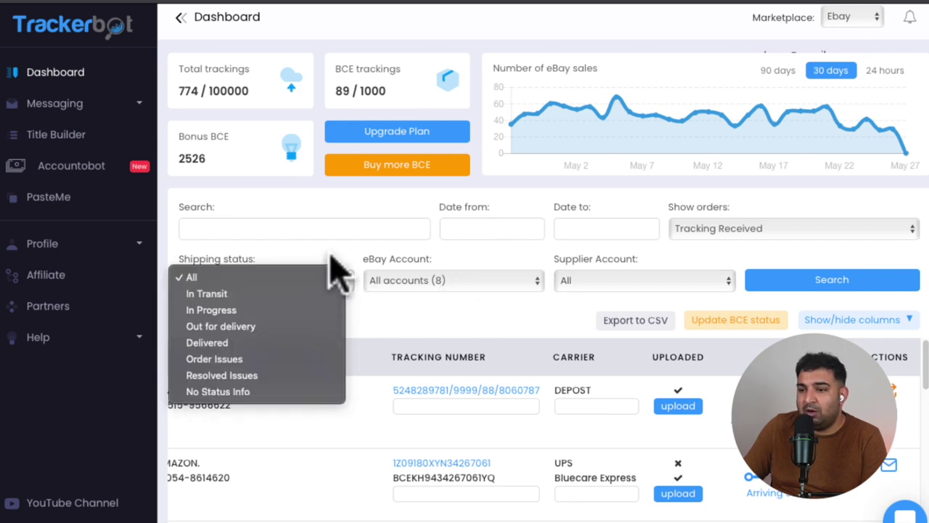
pyautogui.click(332, 255)
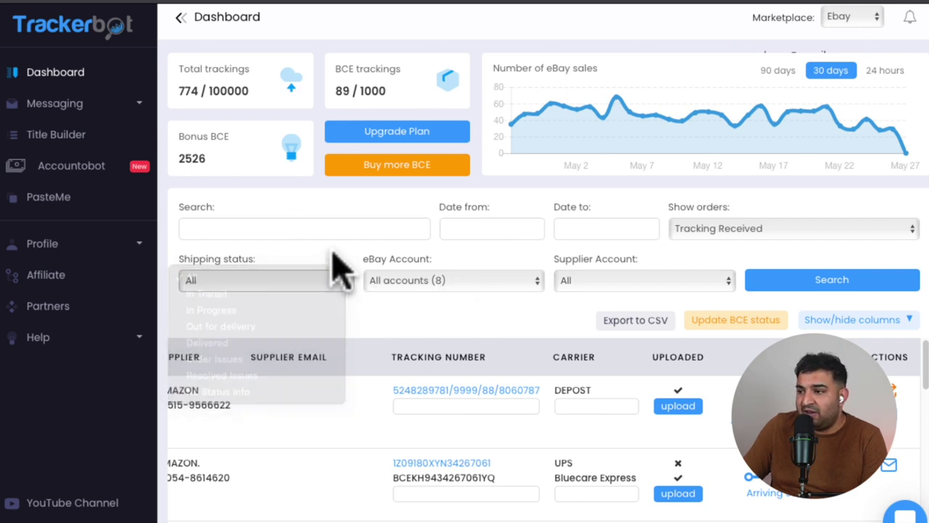
pyautogui.click(705, 231)
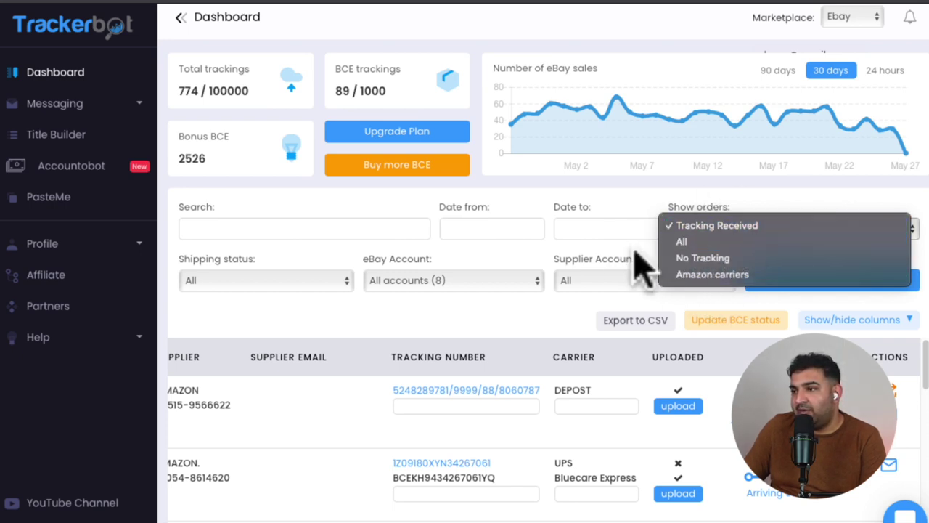
pyautogui.click(311, 261)
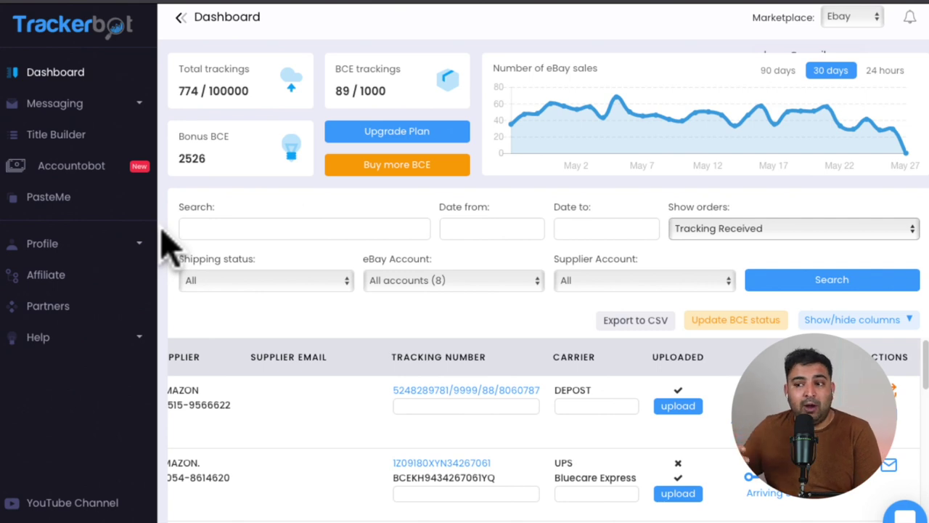
# Review the automatic buyer messages for purchased, shipped and delivered items, and open the Auto Feedback settings.
pyautogui.click(66, 107)
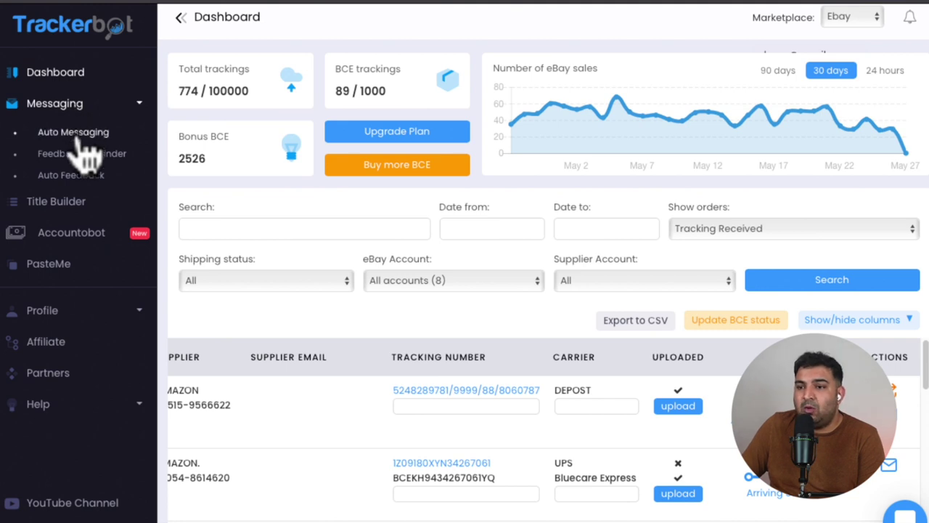
pyautogui.click(69, 132)
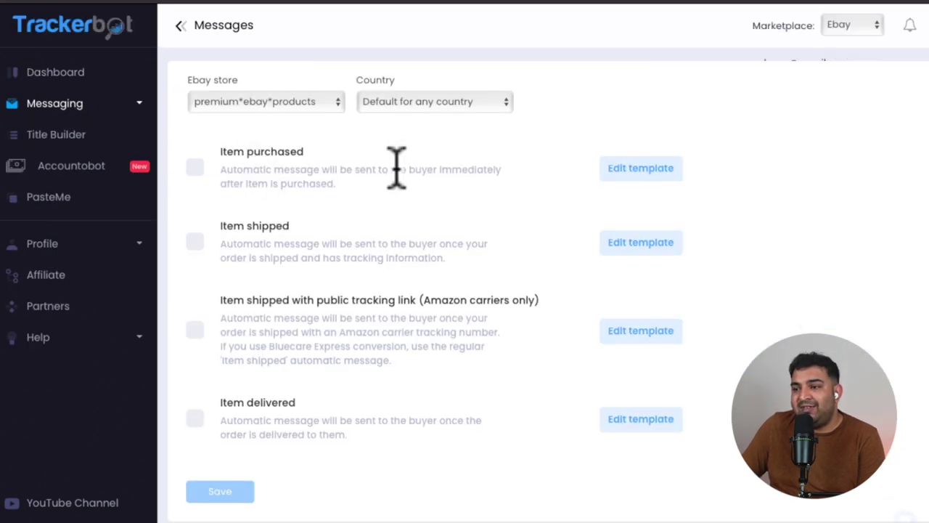
pyautogui.scroll(-1, 397, 167)
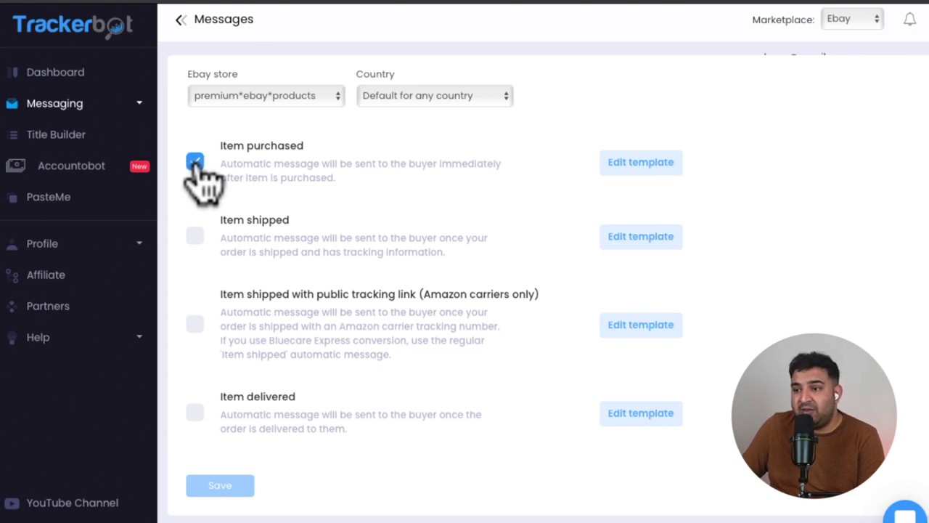
pyautogui.click(195, 163)
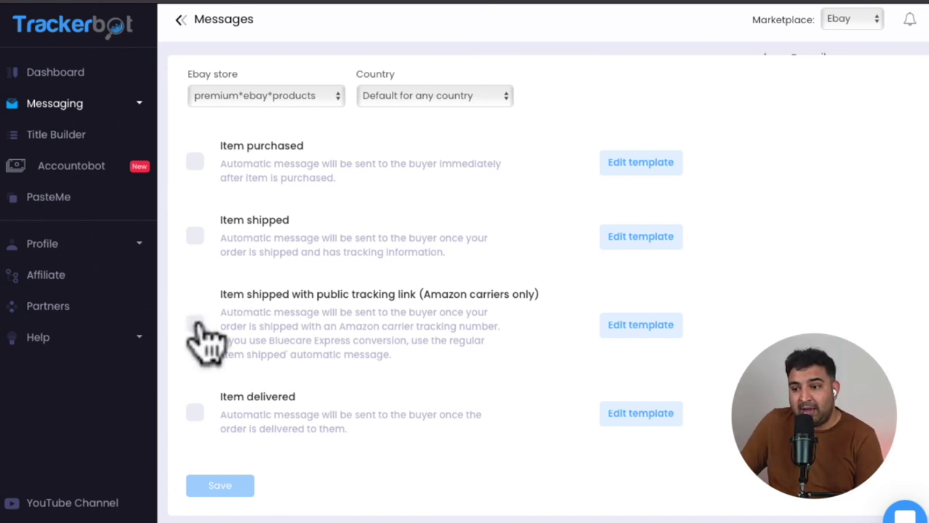
pyautogui.scroll(-1, 207, 334)
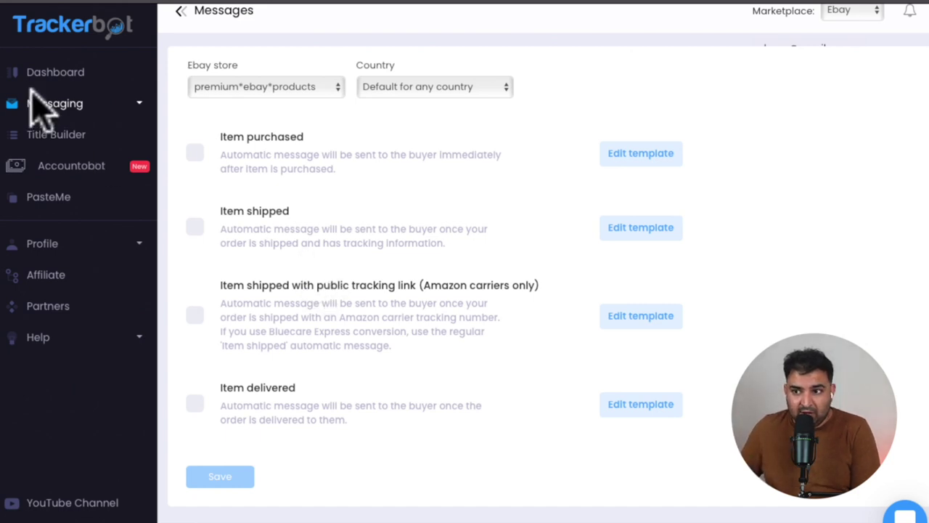
pyautogui.click(93, 109)
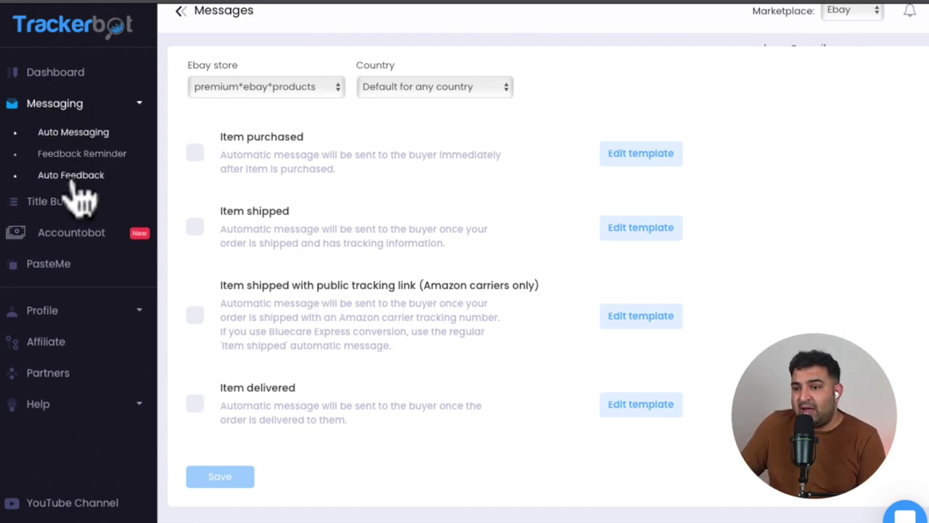
pyautogui.click(73, 178)
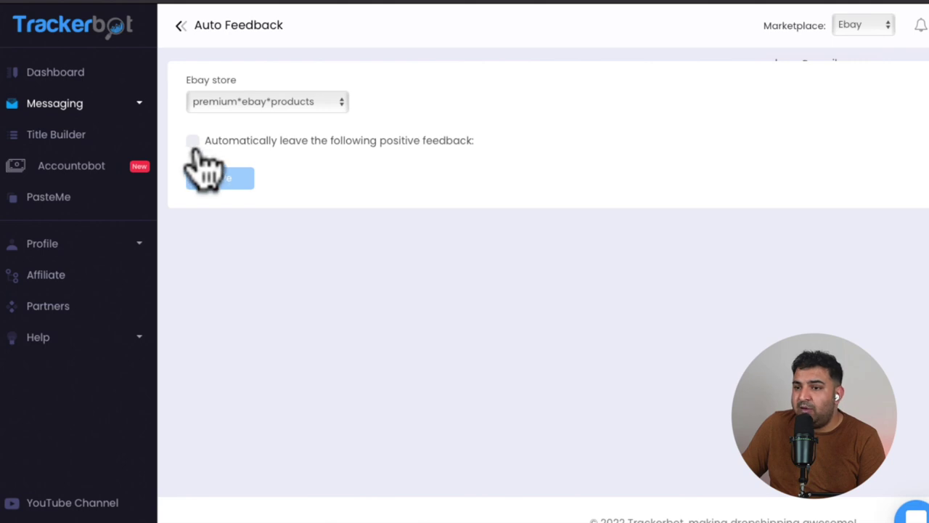
# Run a Title Builder search for "iPhone cable" with the location set to United Kingdom.
pyautogui.click(65, 138)
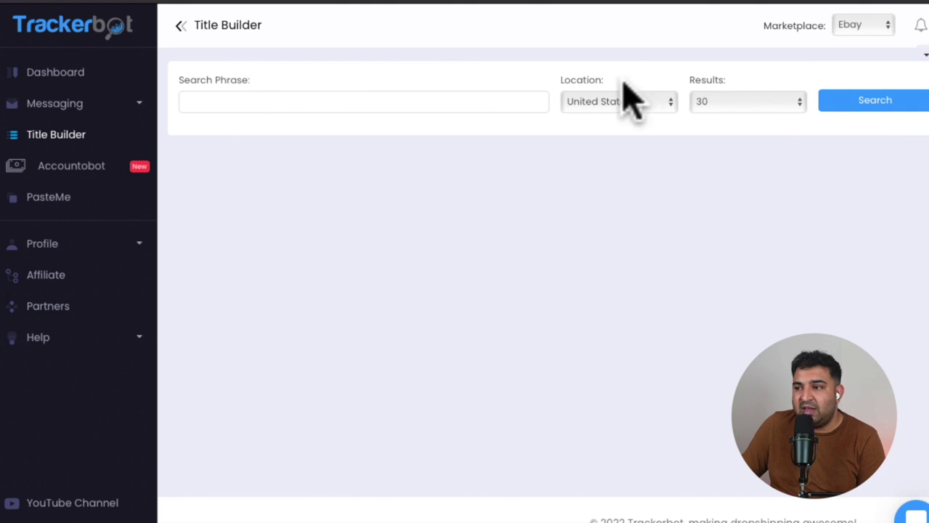
pyautogui.click(599, 109)
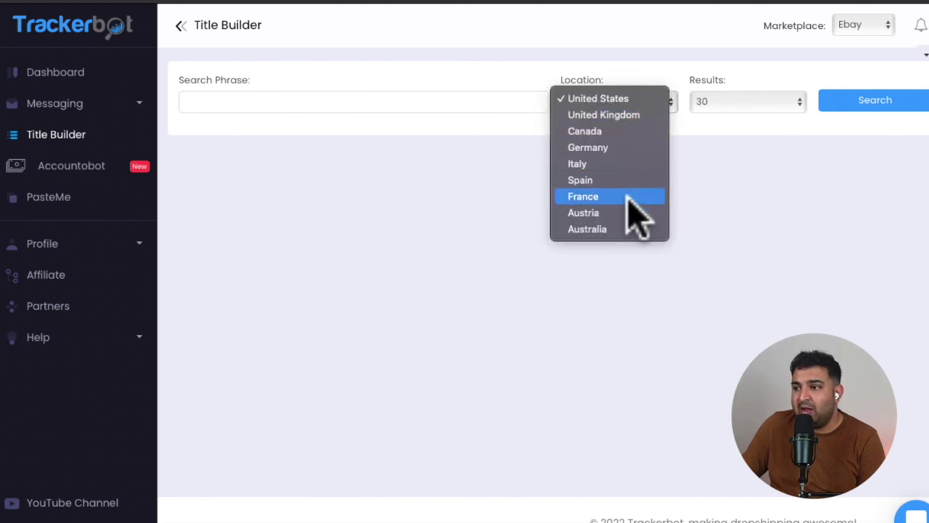
pyautogui.click(615, 114)
pyautogui.click(472, 106)
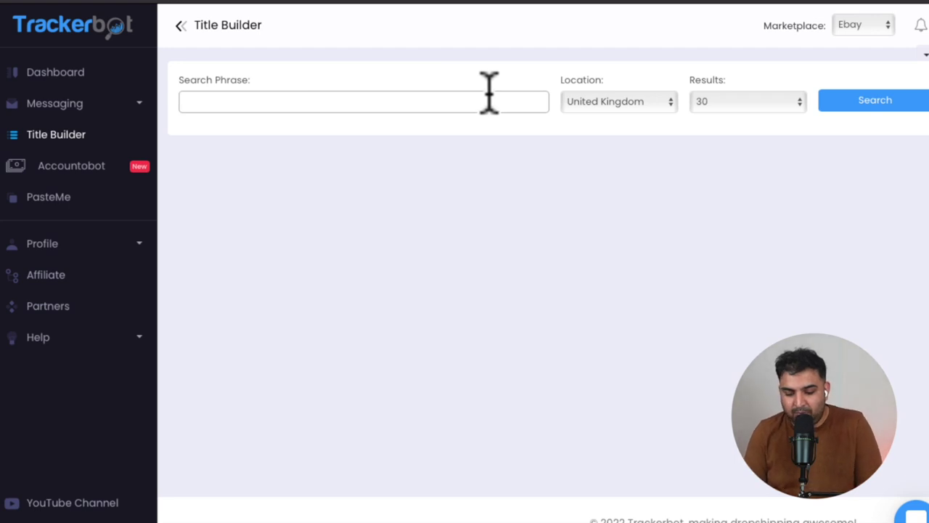
pyautogui.write('ipho')
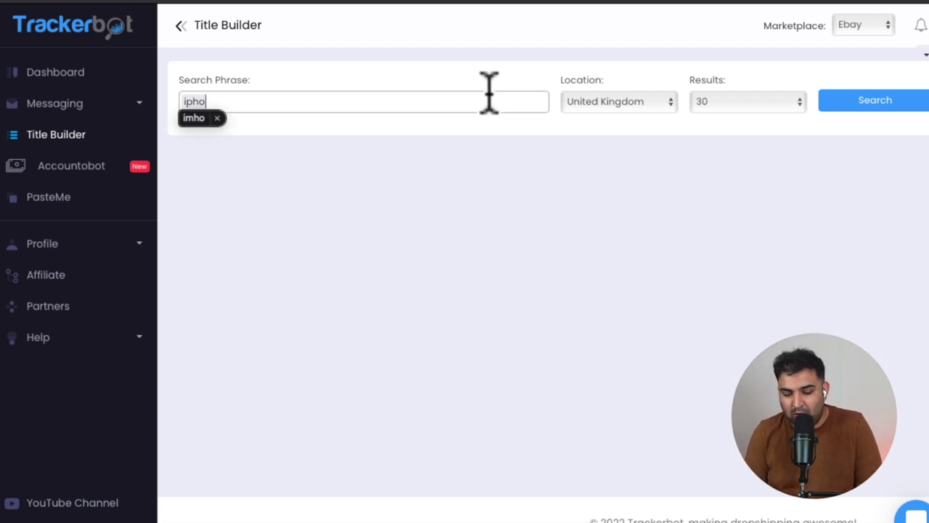
pyautogui.write('ne cable')
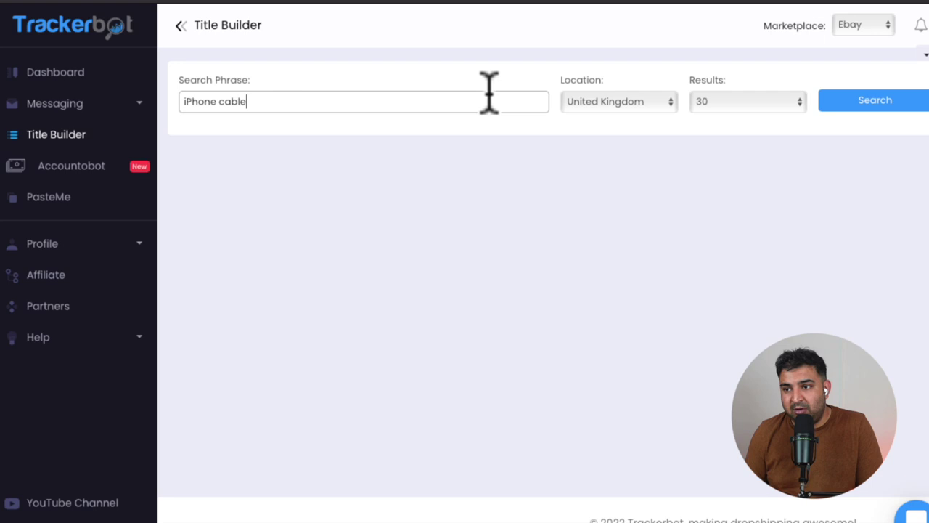
pyautogui.click(888, 104)
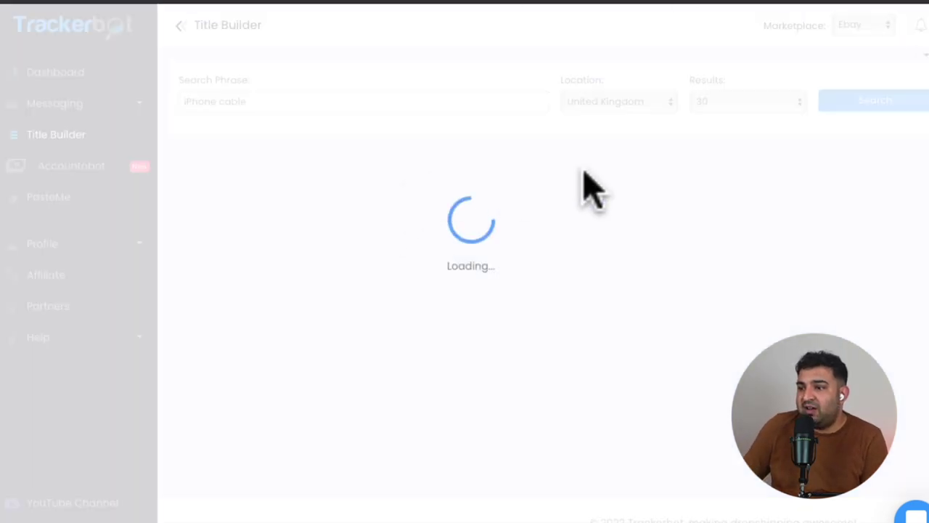
# Examine the keyword rankings and highlight the generated random title for the iPhone cable.
pyautogui.scroll(-1, 259, 254)
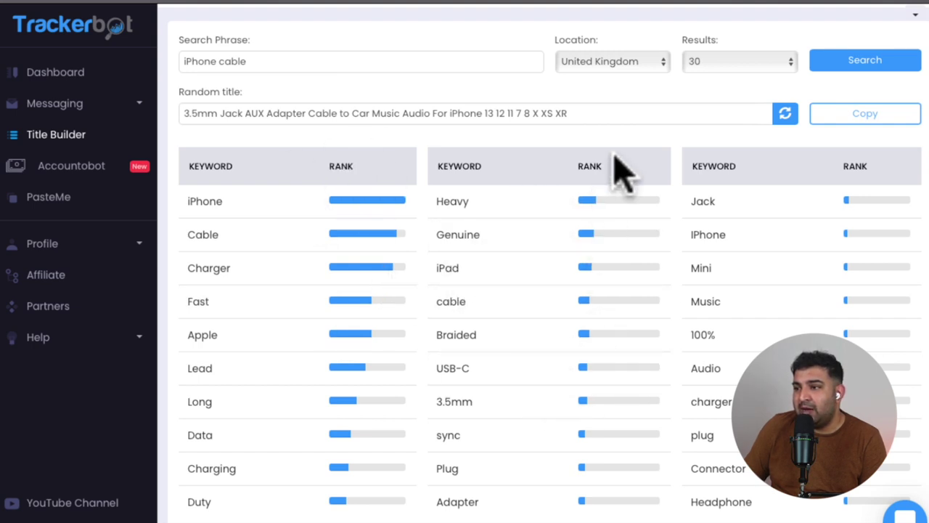
pyautogui.moveTo(585, 110); pyautogui.dragTo(203, 116)
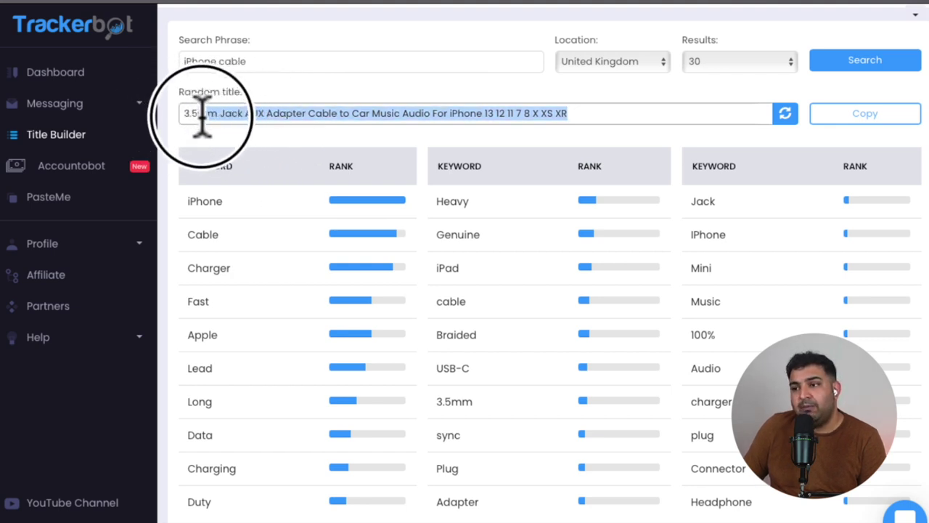
pyautogui.moveTo(204, 116)
pyautogui.mouseDown()
pyautogui.moveTo(209, 125)
pyautogui.moveTo(190, 114)
pyautogui.mouseUp()
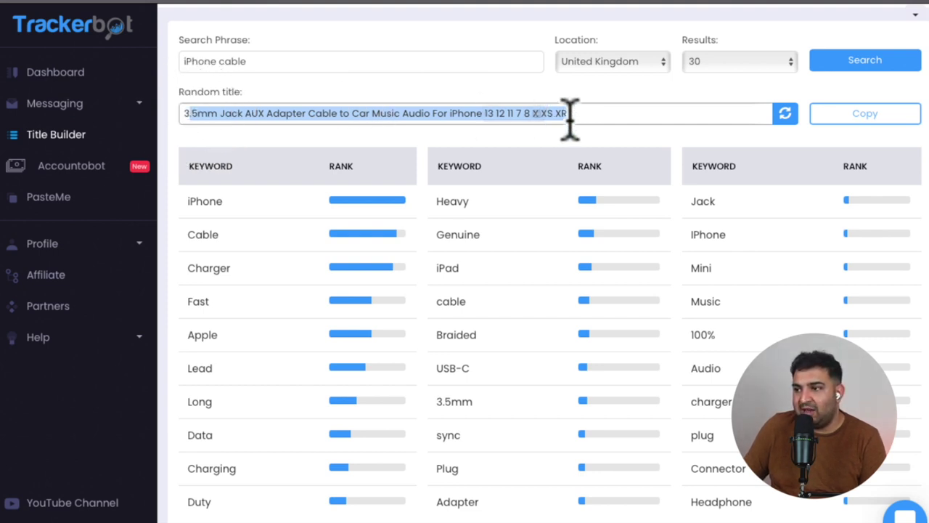